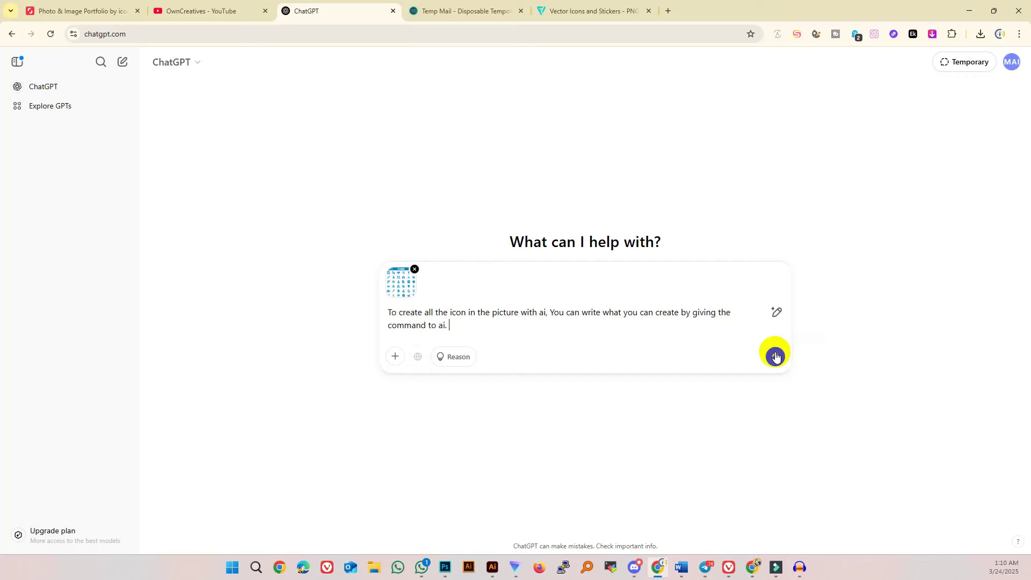
Step: Submit the medical icon sheet with the request for an AI creation command, and copy the icon-generation prompt from ChatGPT's reply
left_click(775, 357)
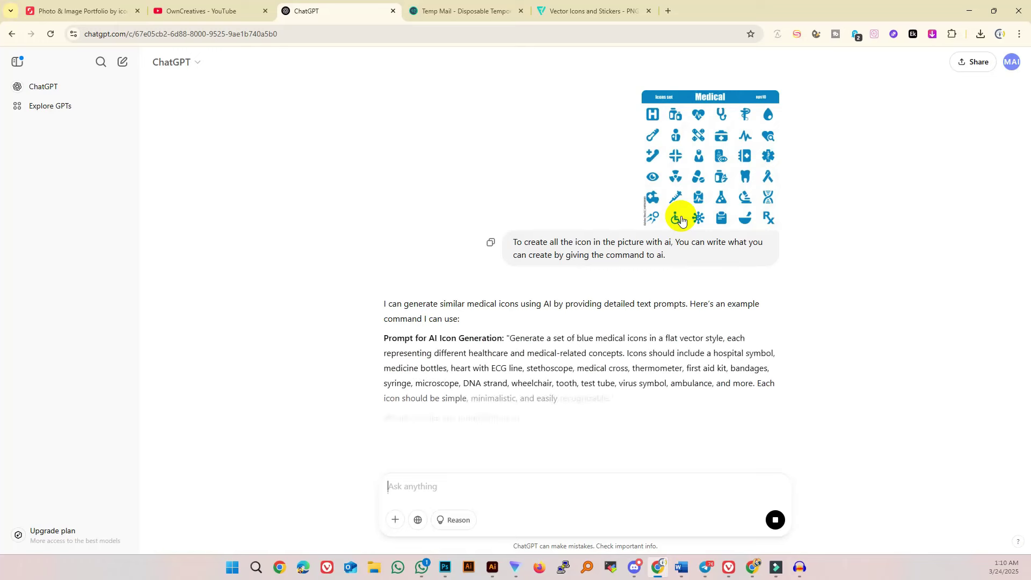
left_click_drag(617, 388, 505, 321)
right_click(510, 320)
left_click(553, 339)
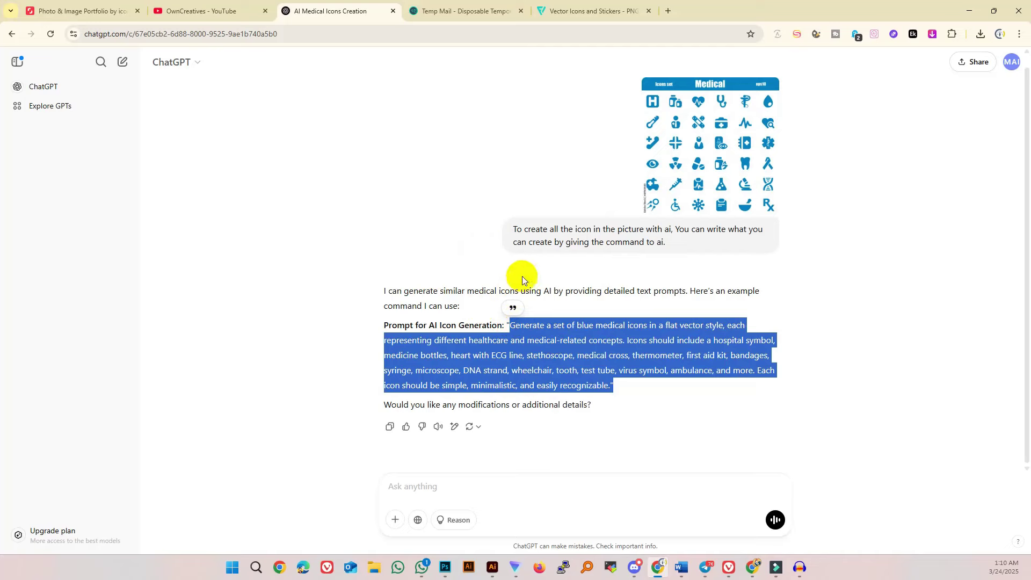
Step: Switch to Ideogram in the Vivaldi browser, paste the copied medical icon prompt, and generate the images
left_click(729, 567)
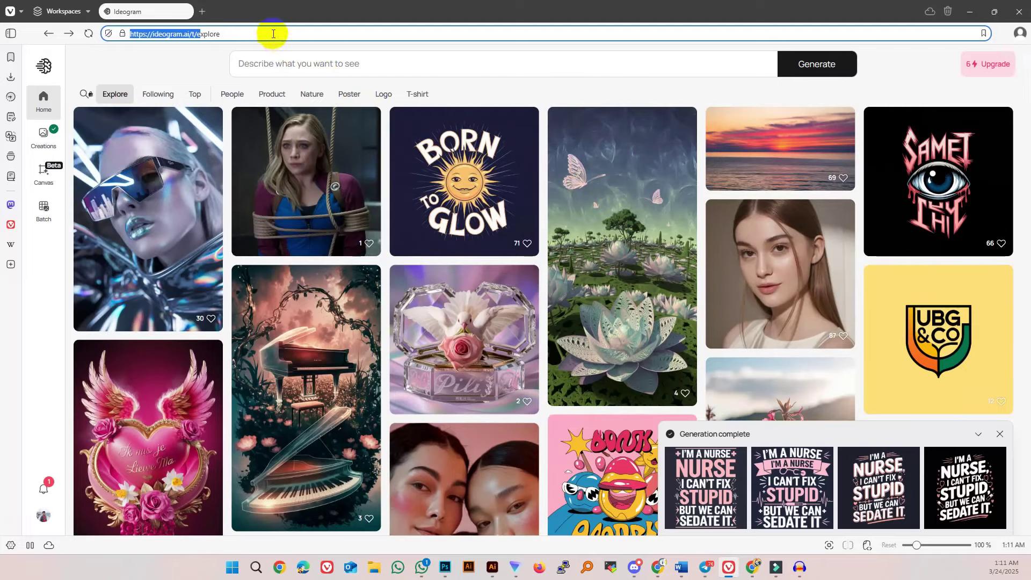
left_click(284, 62)
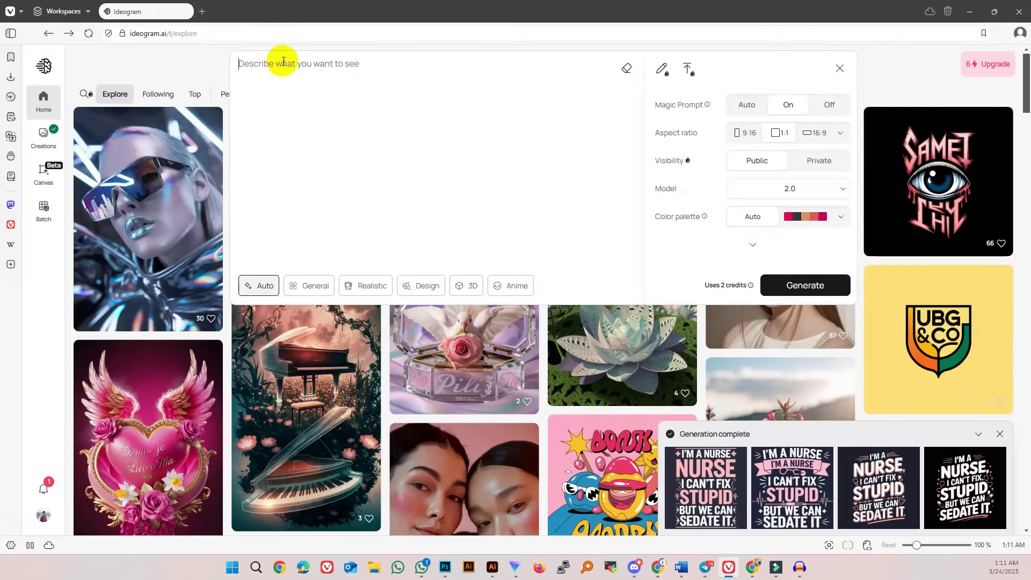
key("ctrl+v")
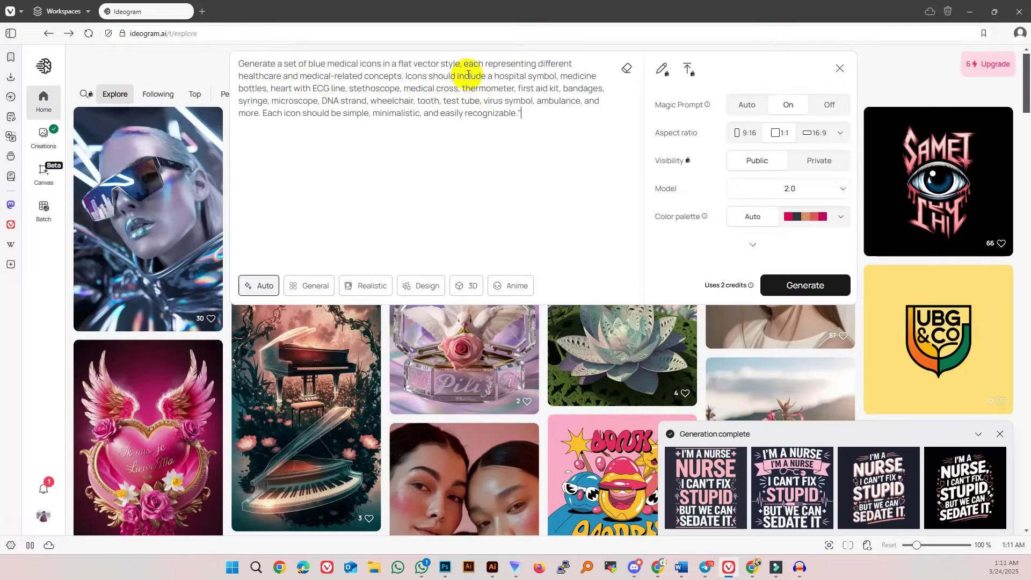
left_click(795, 289)
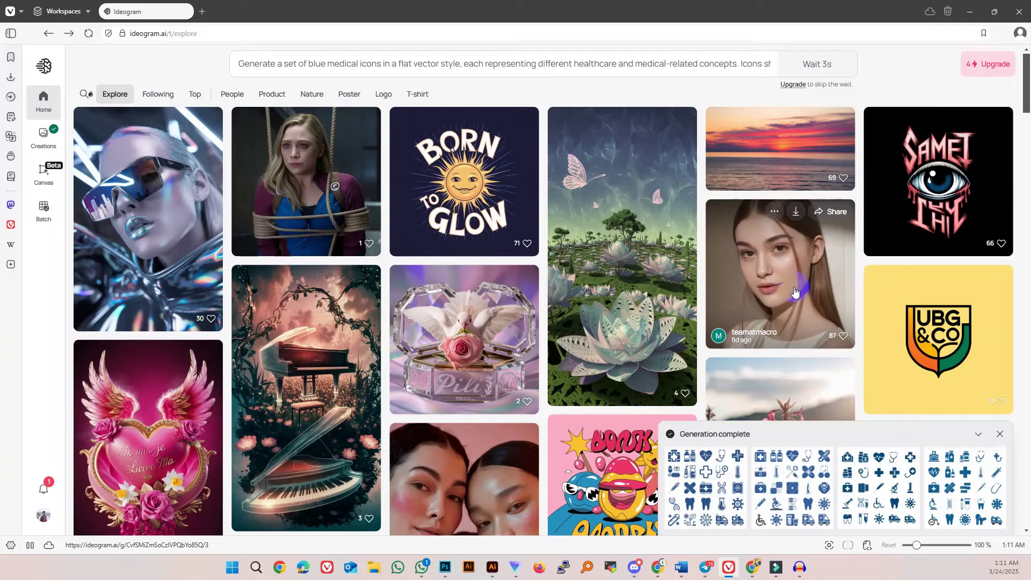
Step: Open the second generated icon set, shrink the browser window to reveal the desktop, and save the image there
left_click(785, 456)
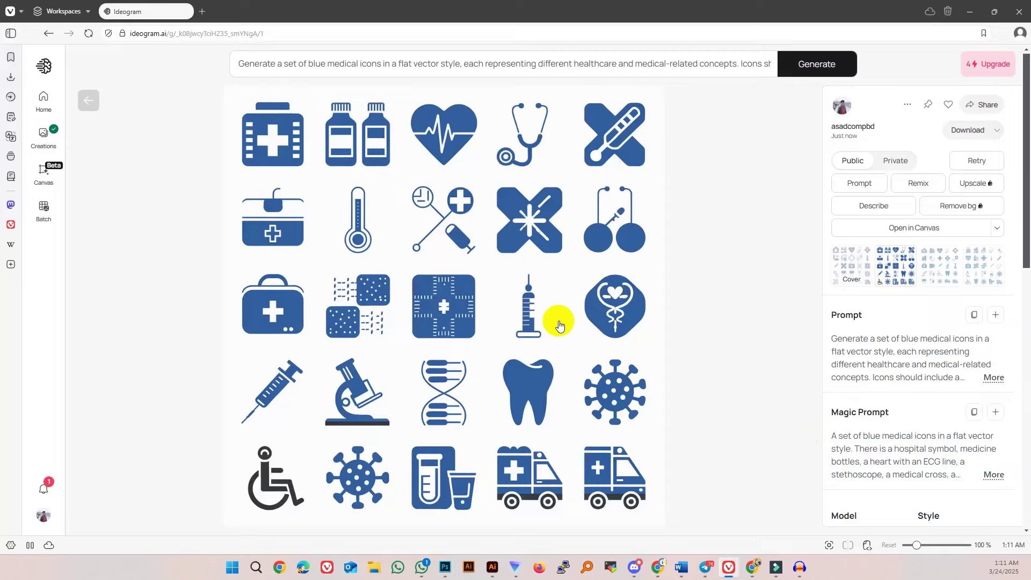
left_click(997, 13)
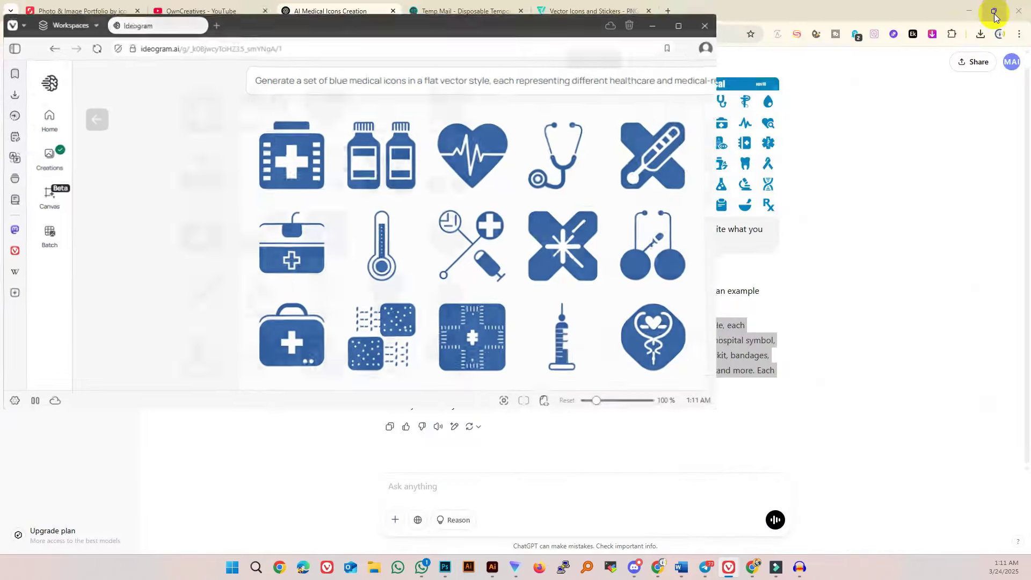
left_click(968, 5)
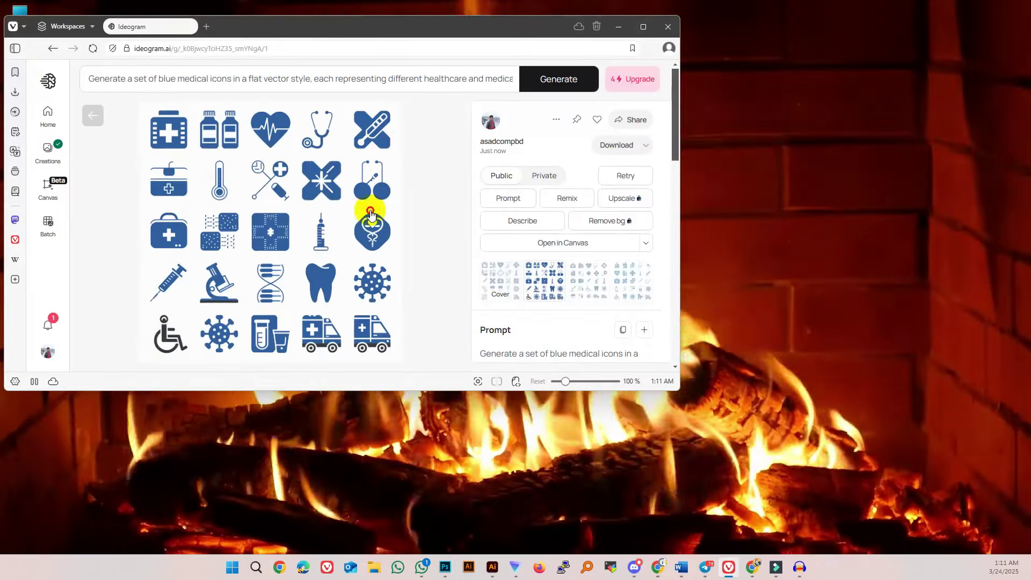
left_click_drag(518, 28, 519, 52)
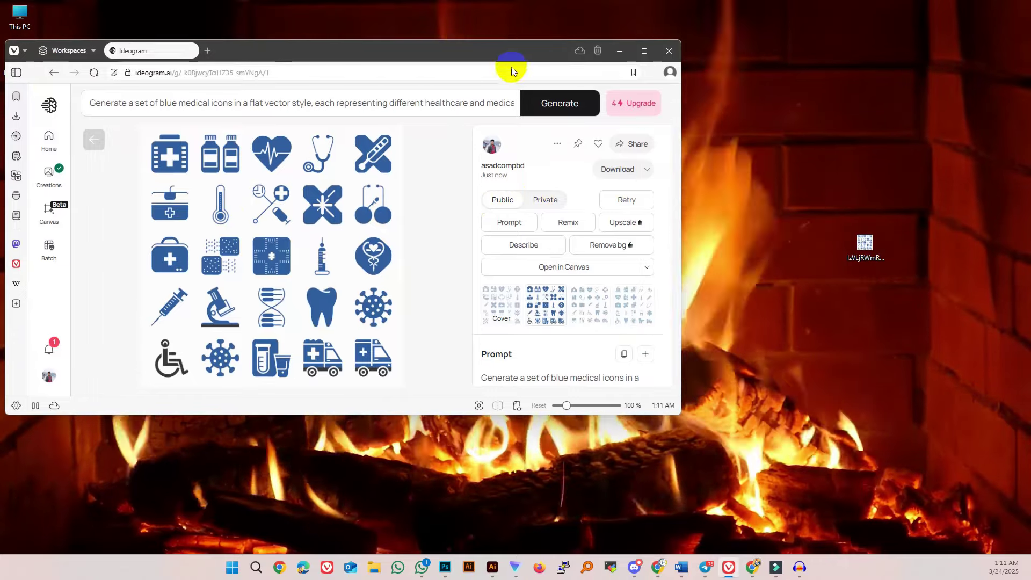
Step: Go back to the generation results, open the third icon set, and save its image to the desktop
left_click(93, 141)
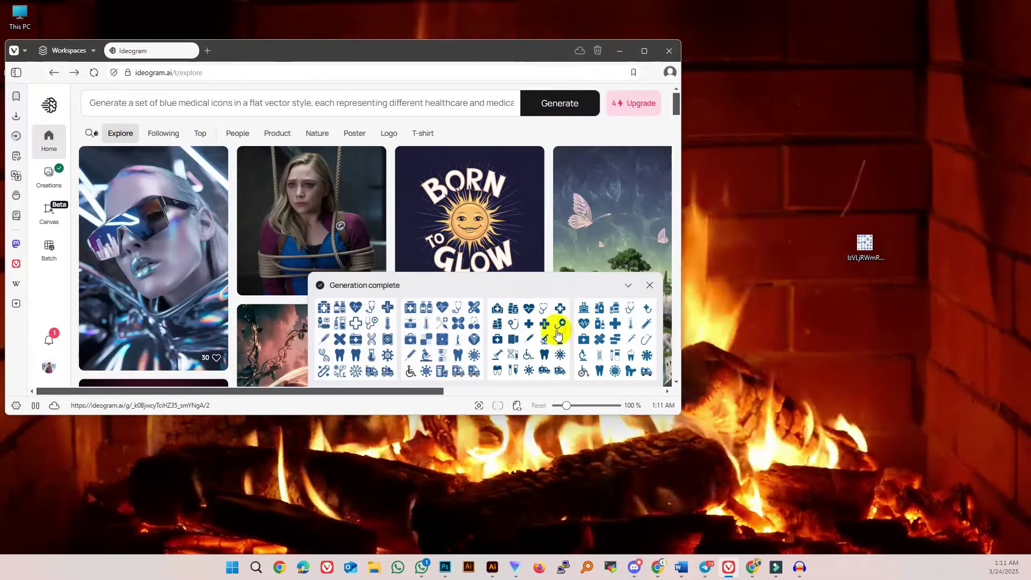
left_click(553, 329)
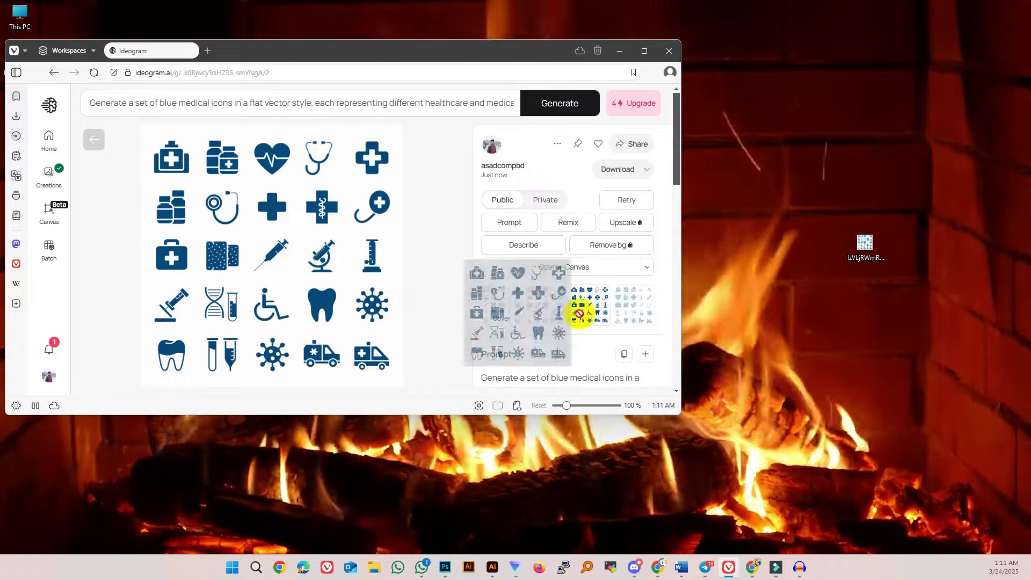
left_click(865, 244)
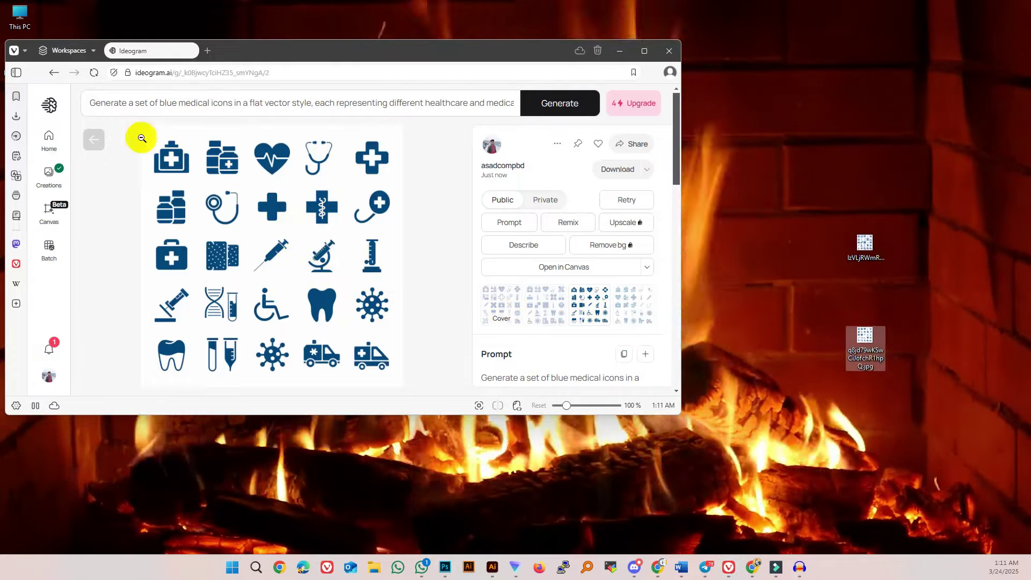
Step: Open the fourth icon set from the generation results, save its image to the desktop, and minimize the browser
left_click(92, 139)
left_click(628, 334)
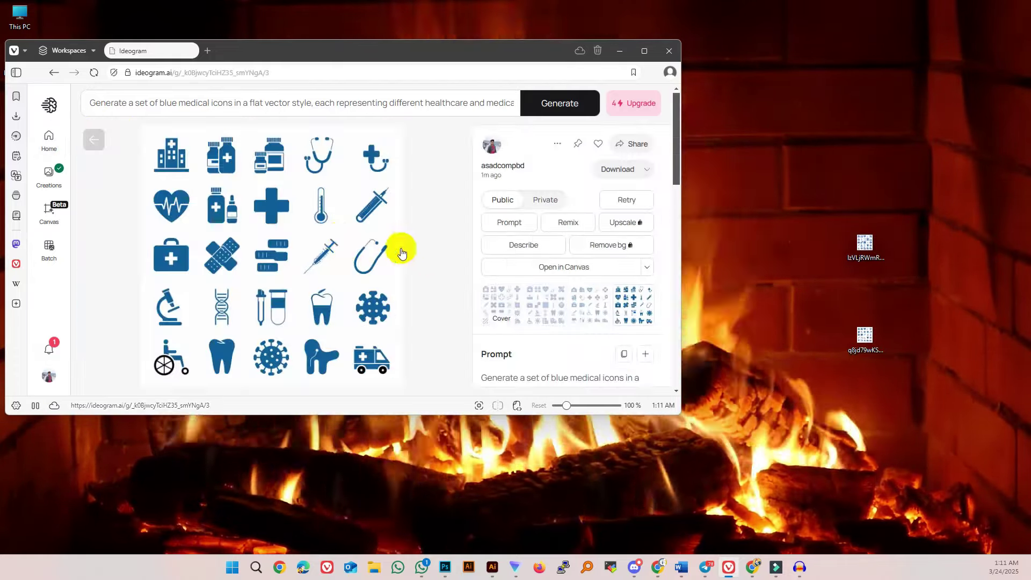
left_click(865, 344)
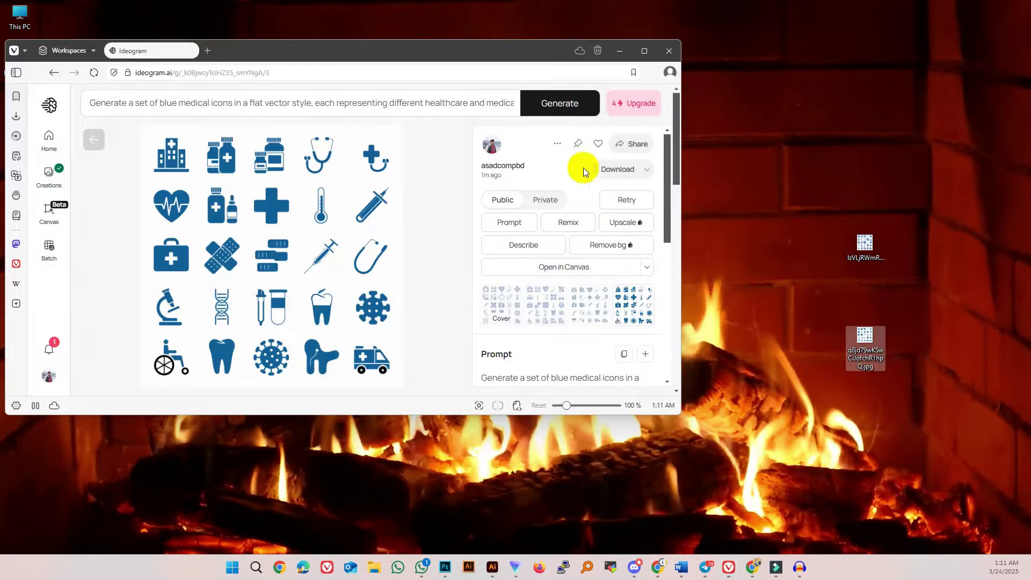
left_click(607, 168)
left_click(620, 50)
Step: Arrange the three saved icon images in one column near the other desktop files
left_click_drag(759, 184, 532, 376)
left_click_drag(224, 159, 97, 102)
left_click_drag(536, 161, 64, 253)
left_click(85, 280)
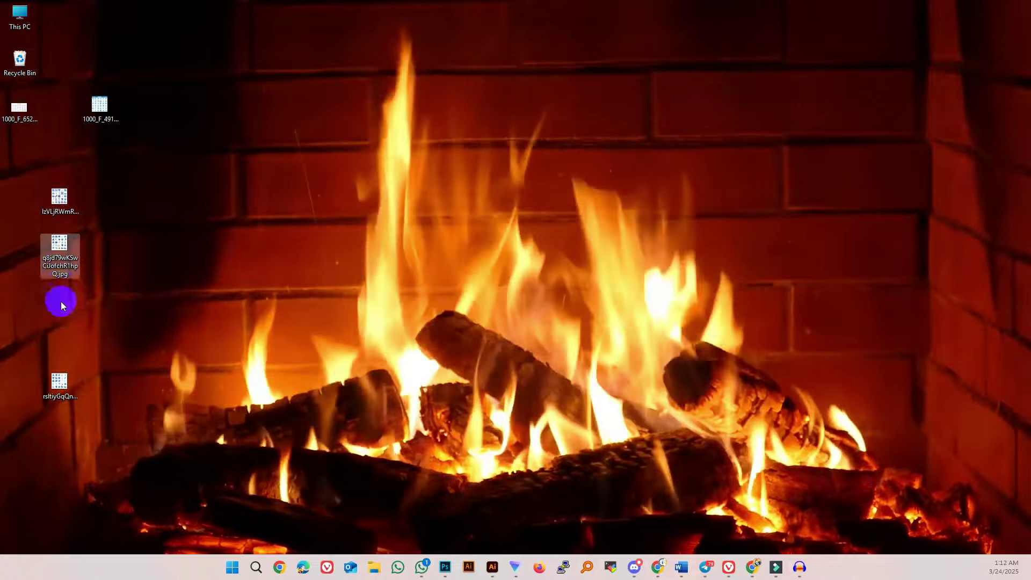
left_click_drag(58, 389, 53, 289)
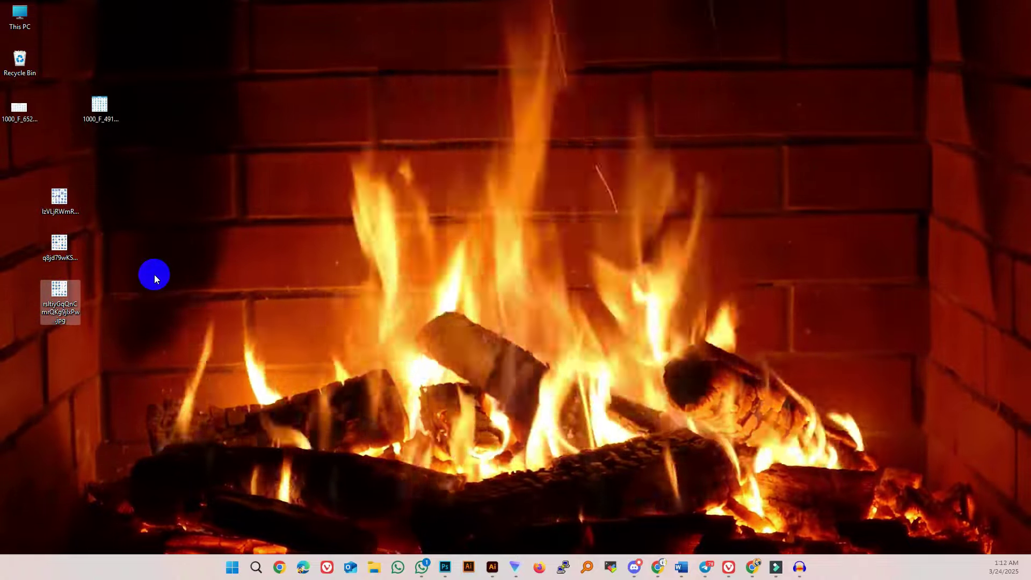
left_click_drag(96, 205, 128, 331)
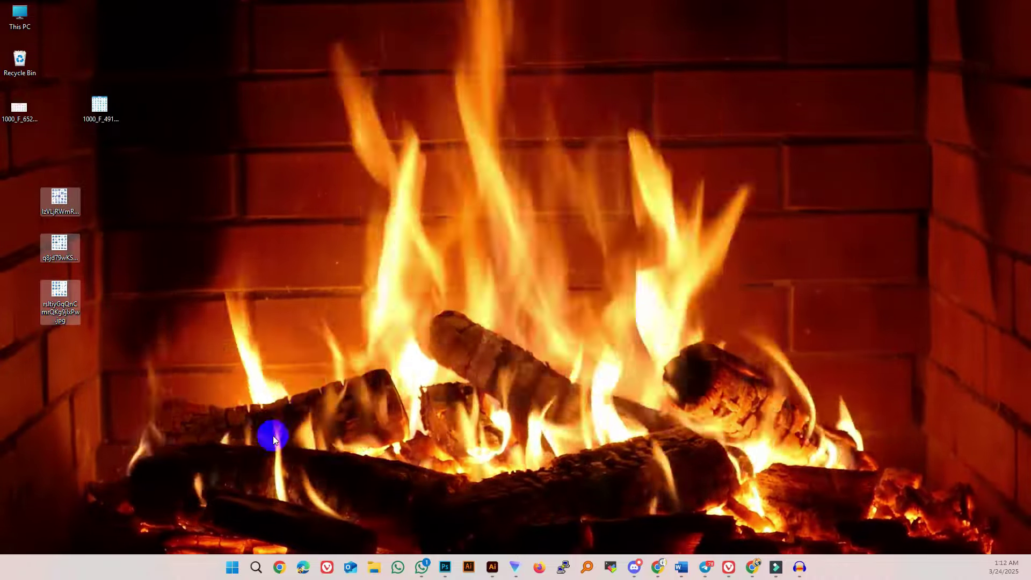
key("Escape")
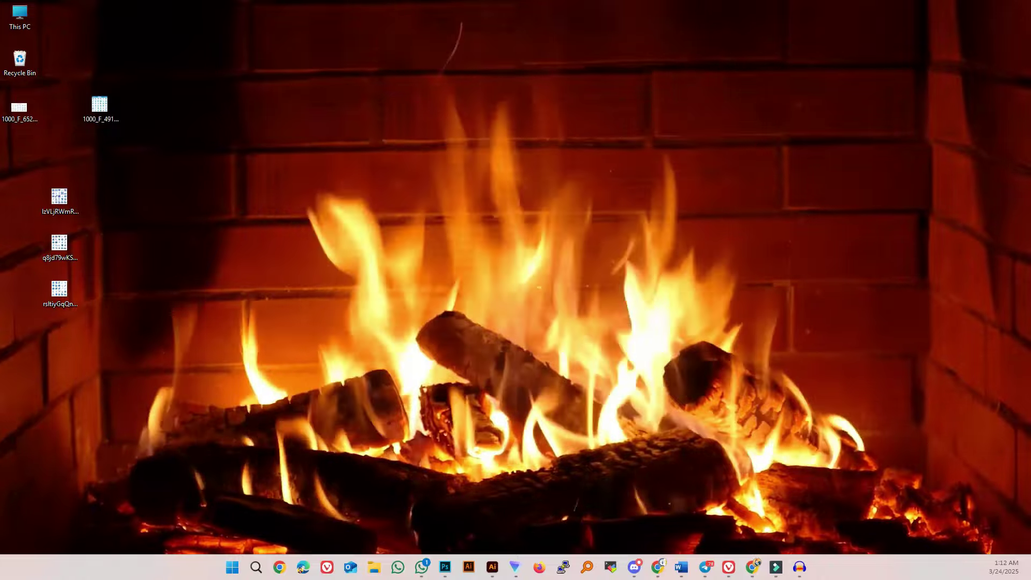
Step: Start a batch conversion in Vector Magic and add the two generated JPG icon sheets from the desktop
left_click(699, 347)
left_click(698, 215)
left_click(43, 242)
left_click(126, 114)
left_click(188, 115, "ctrl")
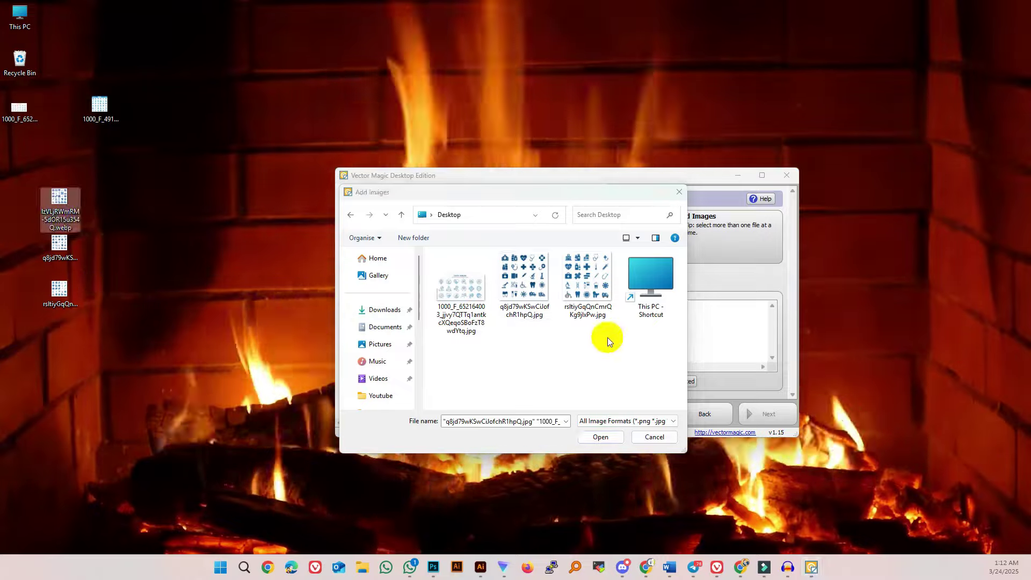
left_click(602, 437)
Step: Vectorize both images as high-quality anti-aliased artwork with unlimited colors, export them as AI files to the desktop, and close Vector Magic
left_click(771, 416)
left_click(772, 416)
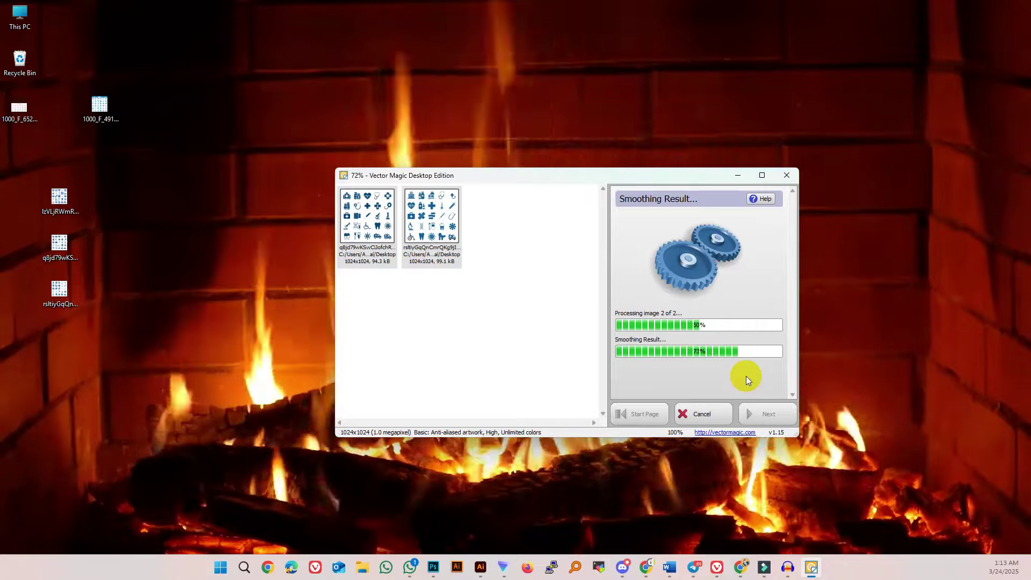
left_click(645, 236)
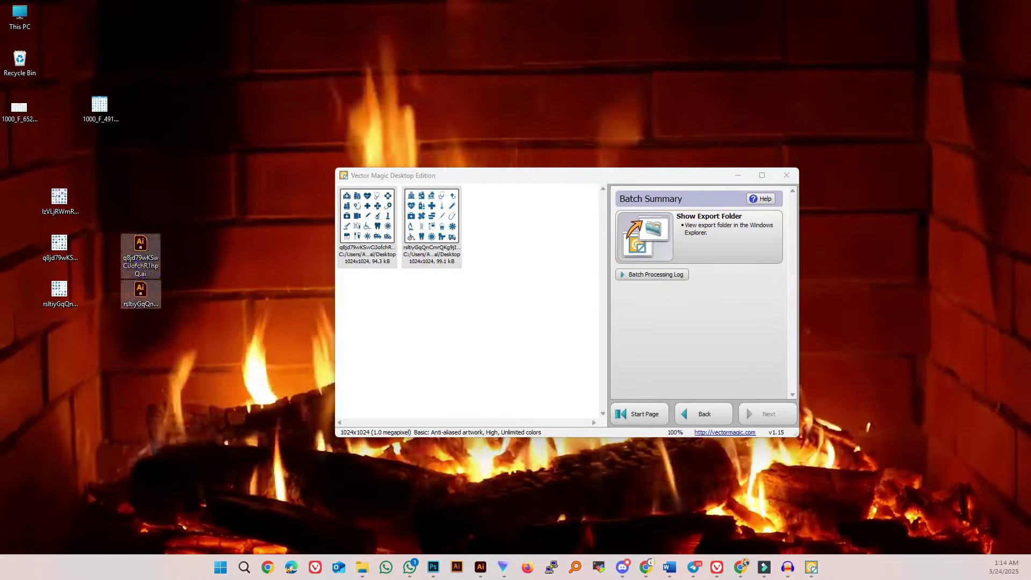
left_click(787, 175)
Step: Place the two exported AI files beside their source JPGs on the desktop
left_click_drag(141, 289, 97, 282)
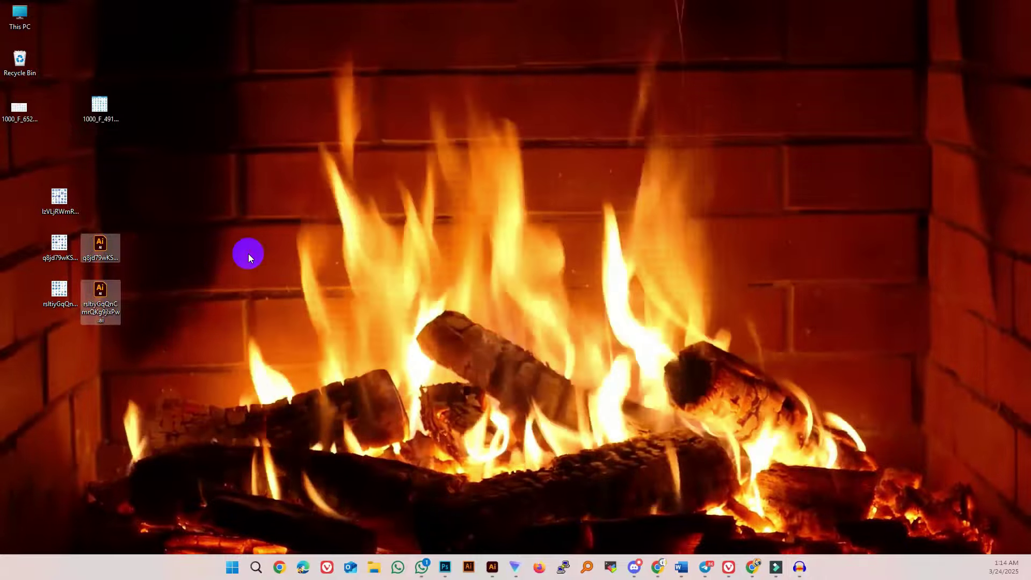
left_click(249, 253)
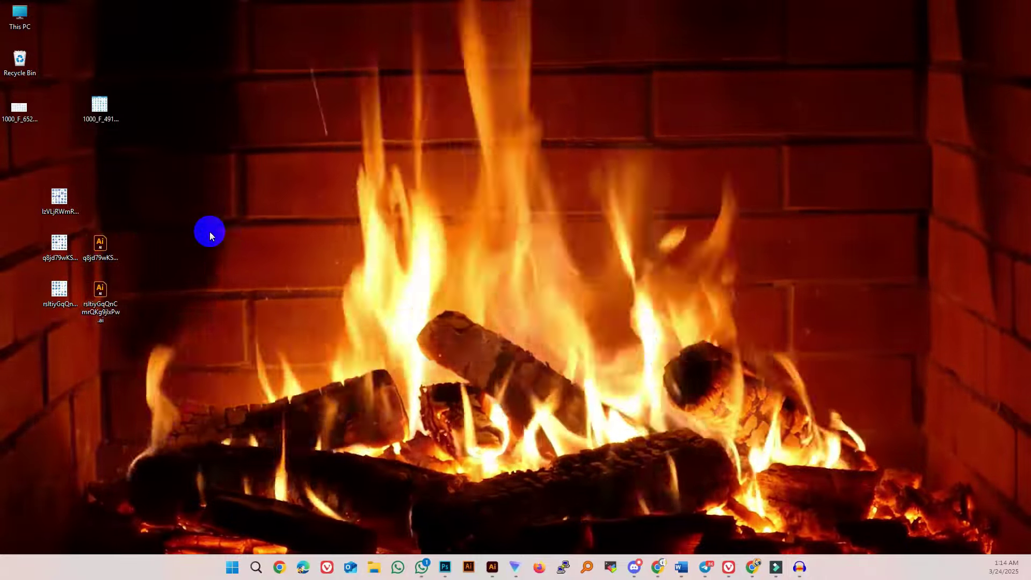
left_click_drag(156, 239, 91, 329)
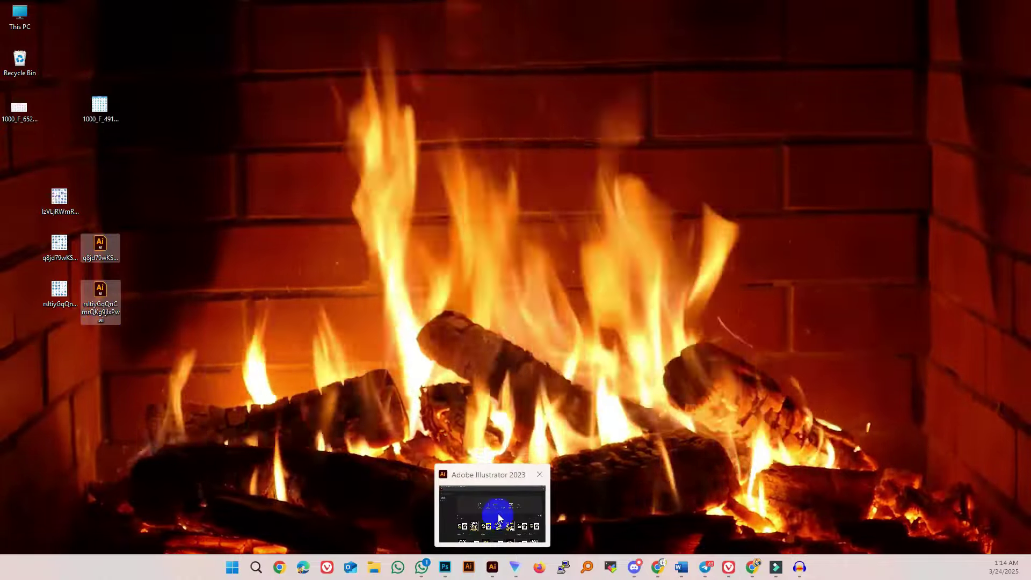
Step: Switch to Adobe Illustrator 2023 and open the two vectorized AI files from the desktop
left_click(479, 525)
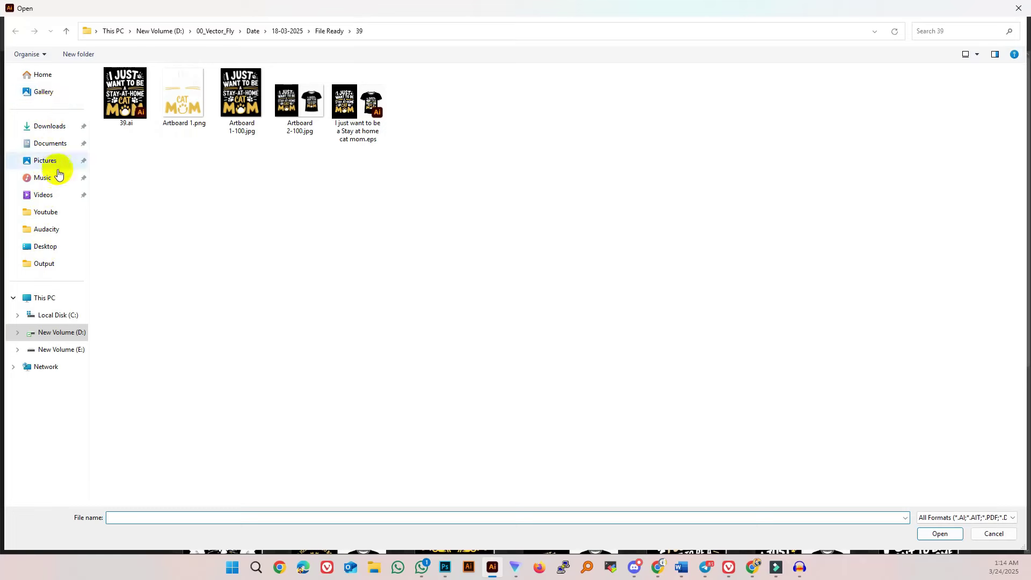
left_click(48, 247)
left_click(299, 102)
left_click(423, 113, "ctrl")
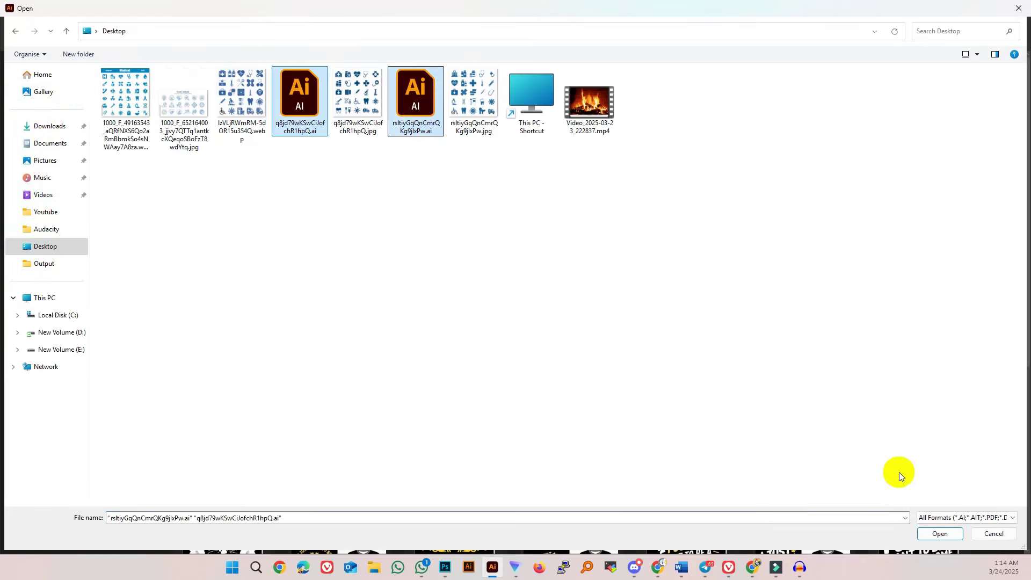
left_click(933, 539)
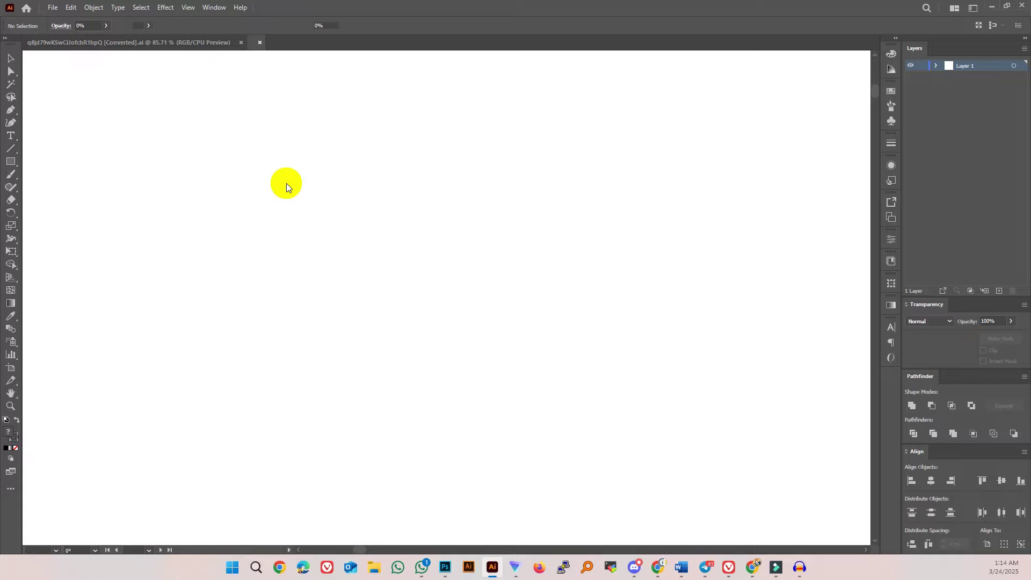
Step: Examine the vectorized medical icon sheet row by row at up to 150% zoom, checking the icon shapes from the hospital to the ambulance
scroll(352, 138, "down", 5)
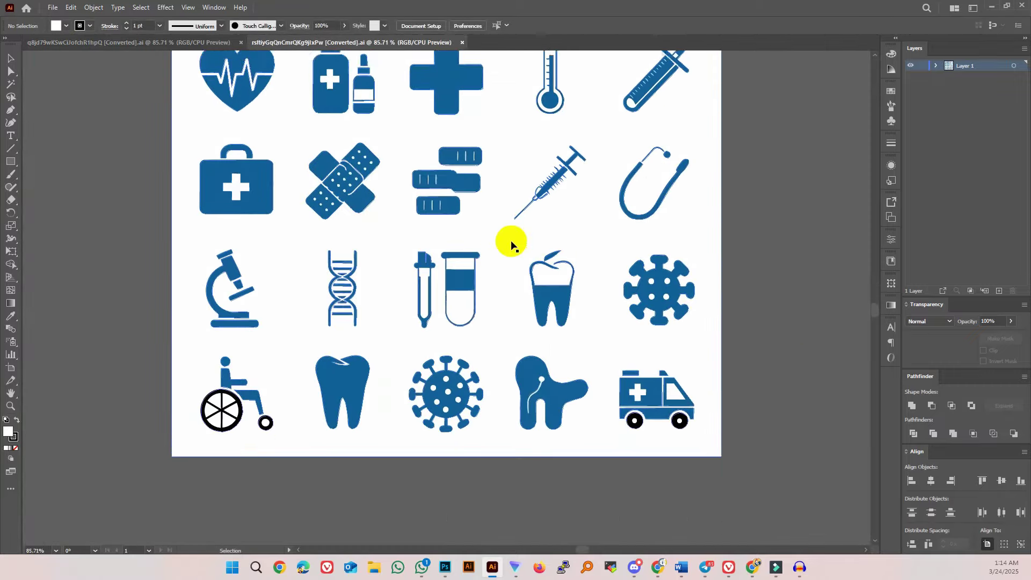
scroll(511, 238, "up", 5)
key("ctrl+1")
left_click_drag(358, 305, 360, 243)
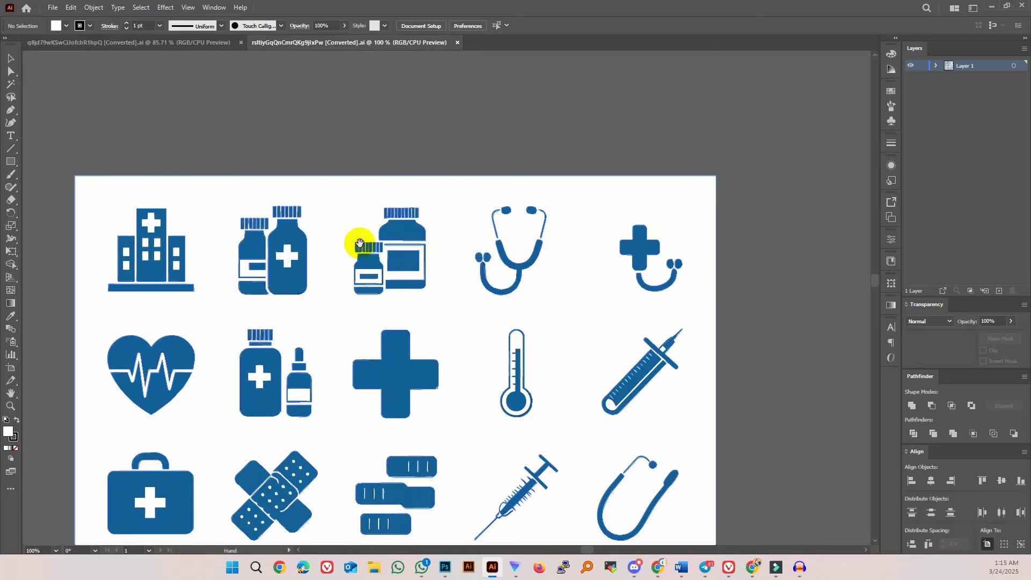
key("ctrl+=")
scroll(369, 276, "down", 1)
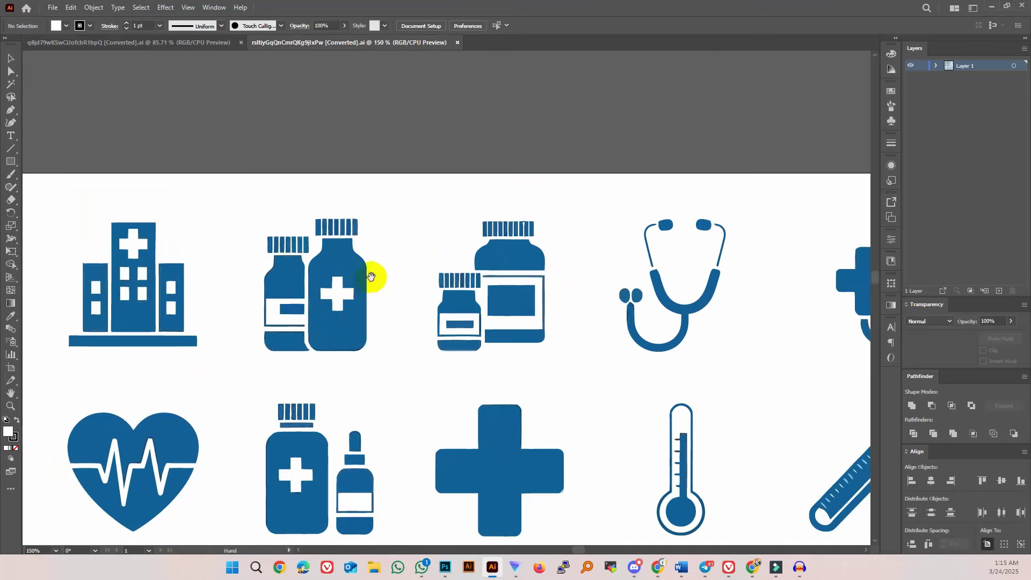
left_click_drag(368, 276, 350, 254)
scroll(446, 271, "right", 4)
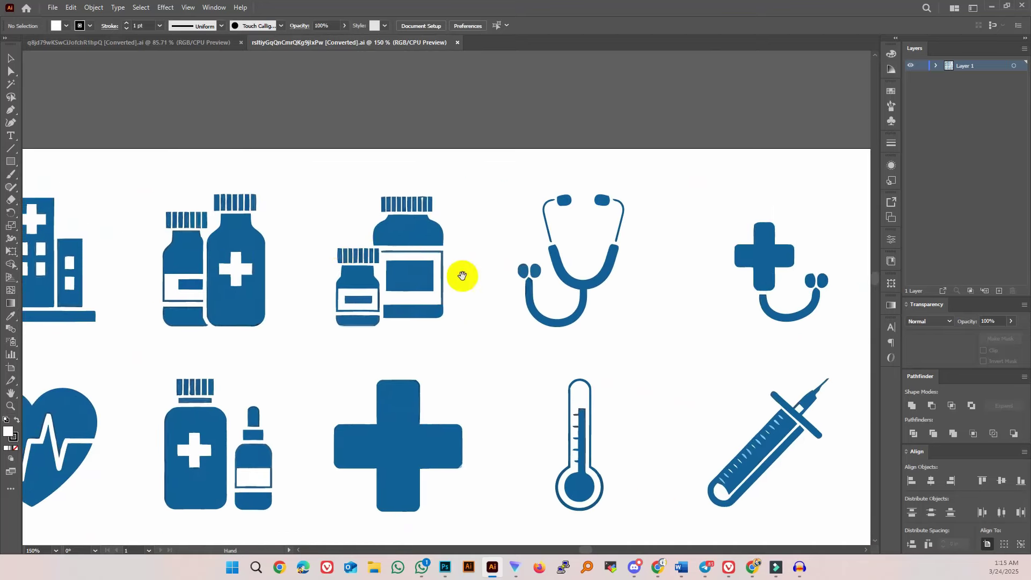
scroll(627, 283, "down", 3)
scroll(426, 409, "down", 5)
scroll(465, 442, "left", 3)
scroll(229, 361, "left", 5)
scroll(260, 357, "down", 4)
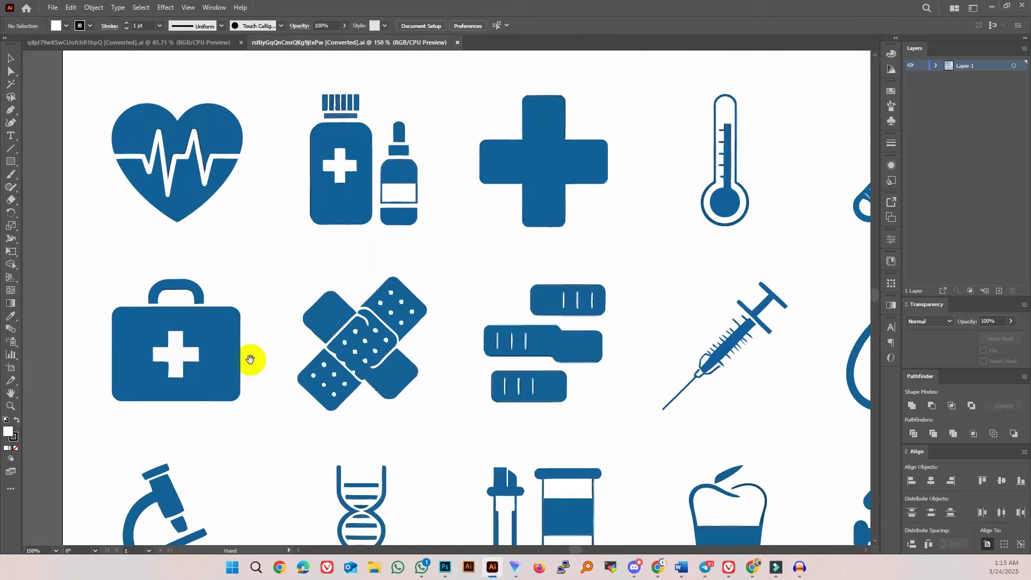
scroll(365, 309, "down", 2)
scroll(376, 304, "right", 2)
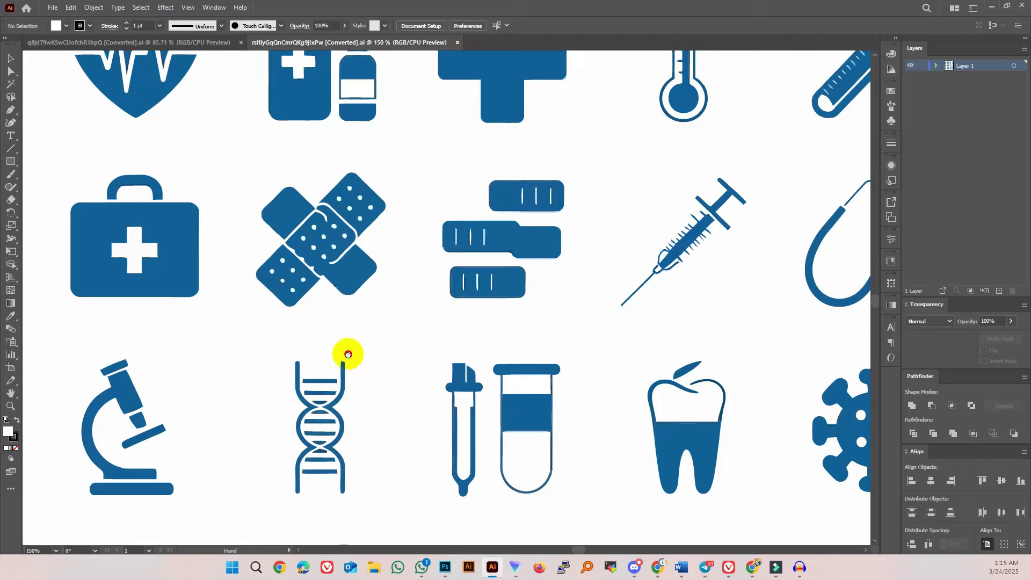
left_click_drag(348, 354, 346, 295)
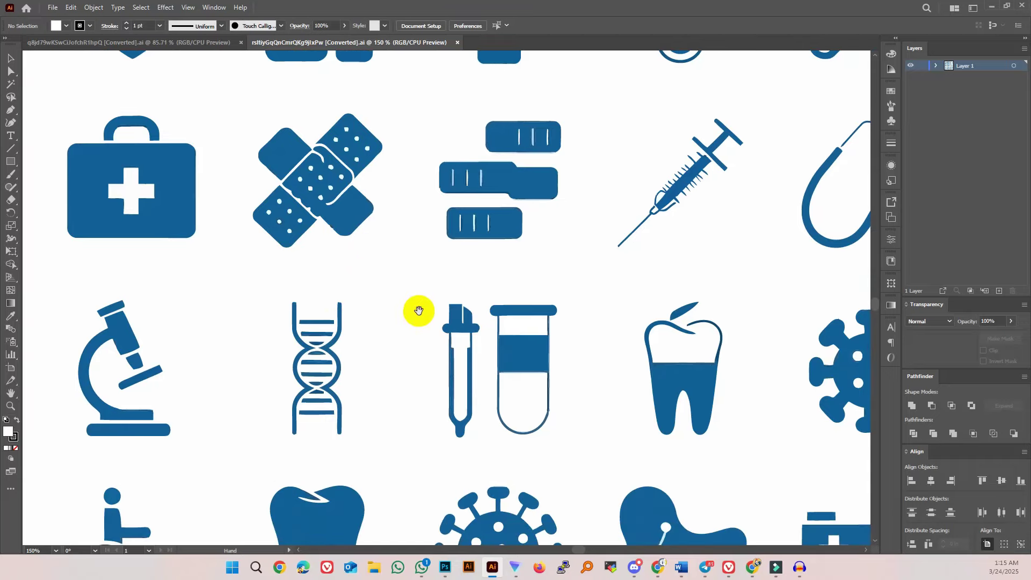
scroll(526, 287, "right", 6)
scroll(484, 283, "down", 6)
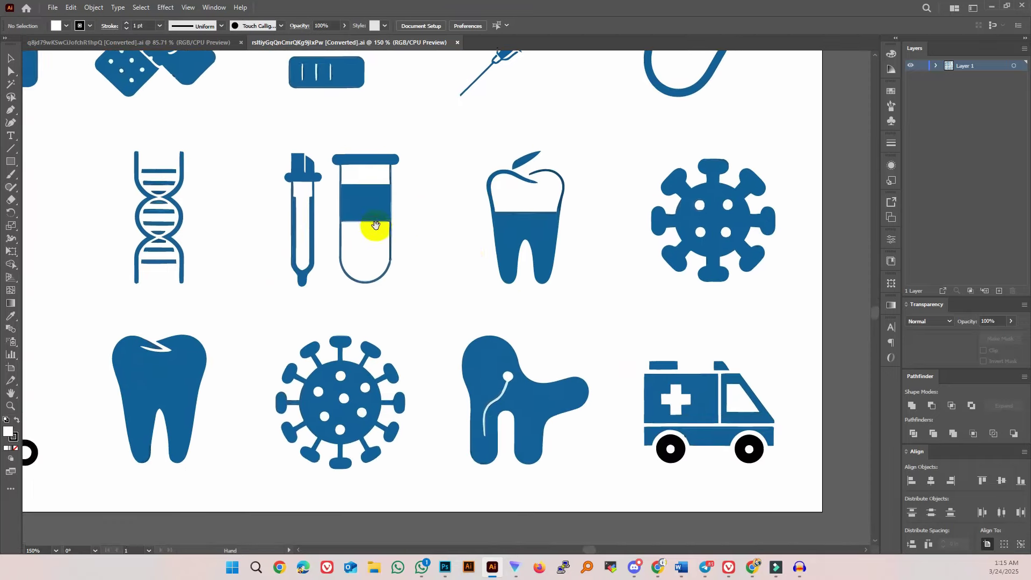
left_click(488, 259, "alt")
left_click(473, 272, "alt")
Step: Move the vectorized icon sheet off the artboard into the empty canvas to its right
key("v")
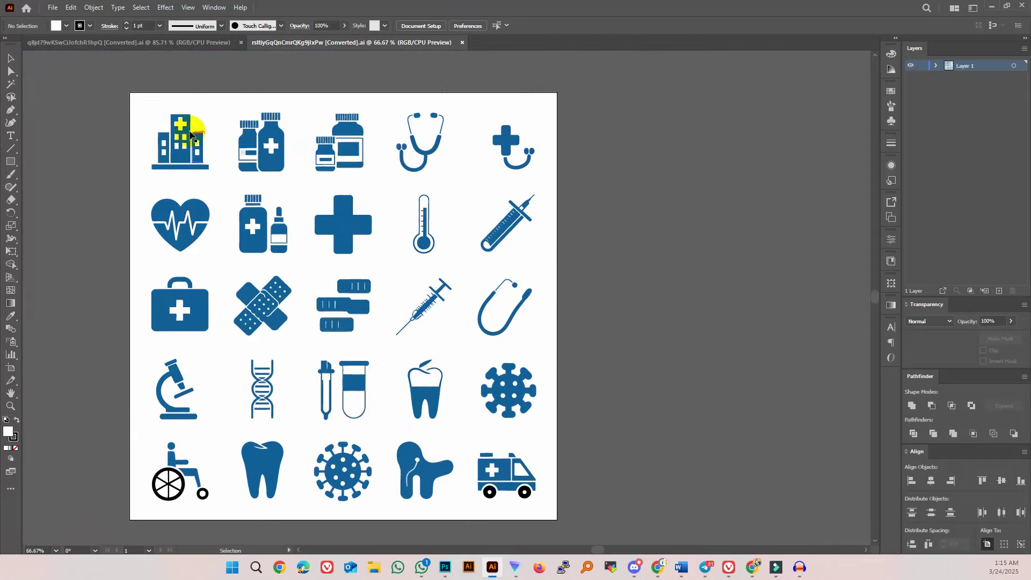
left_click(529, 470)
key("ctrl+minus")
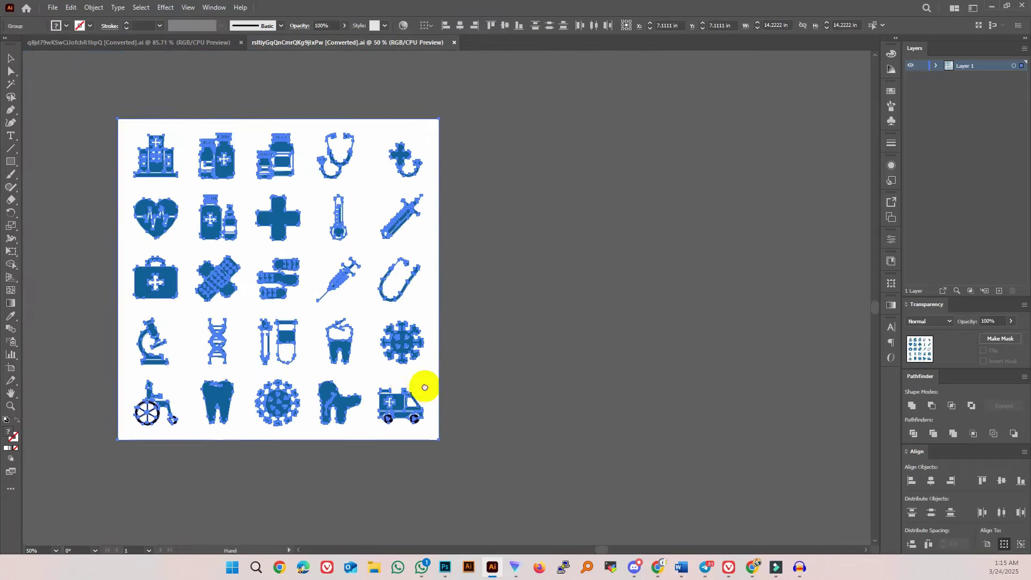
left_click_drag(409, 348, 686, 361)
scroll(490, 284, "right", 3)
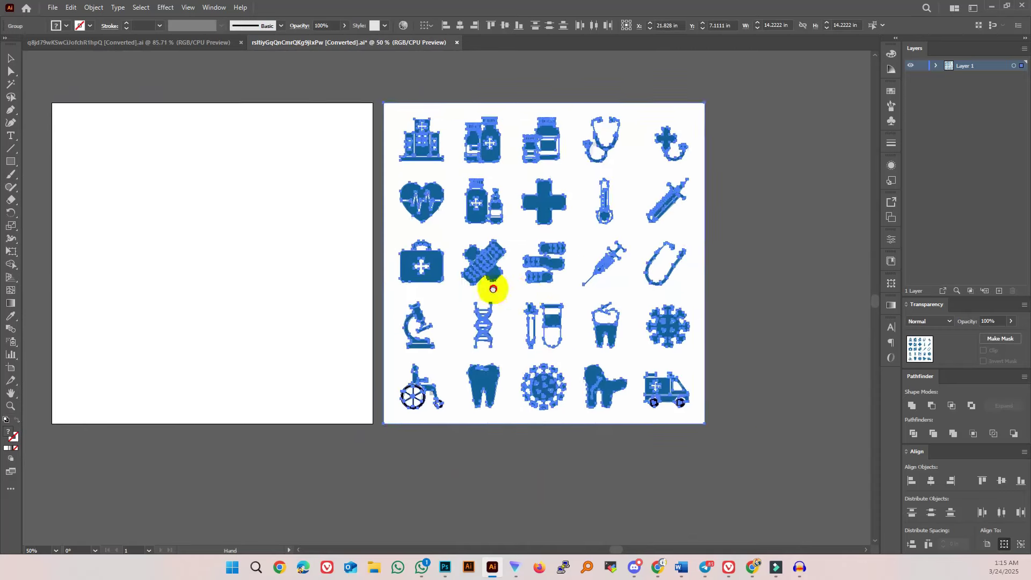
Step: Delete the white background and the white fills inside the icons, leaving only the colored shapes
left_click(488, 430)
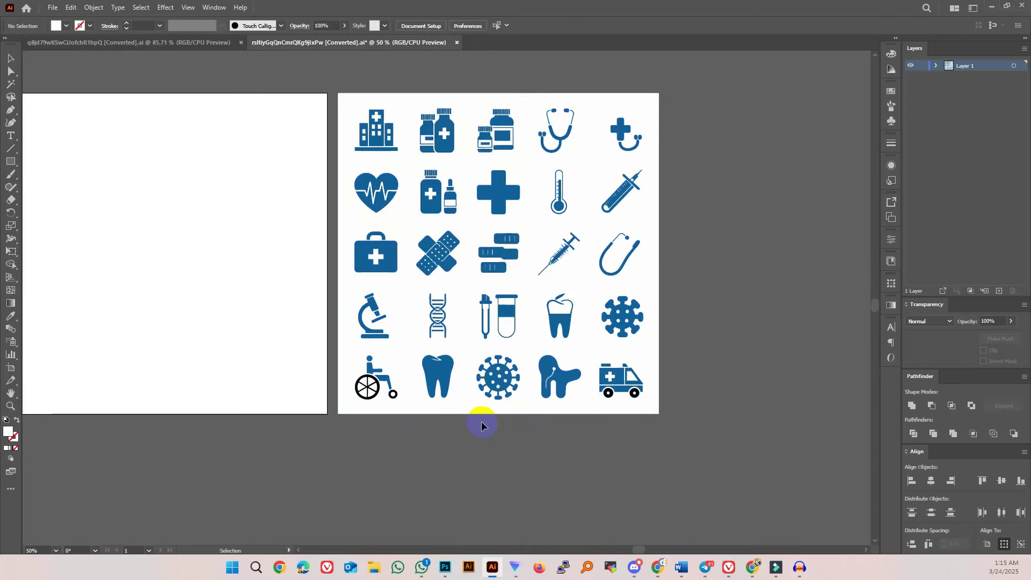
left_click(455, 409)
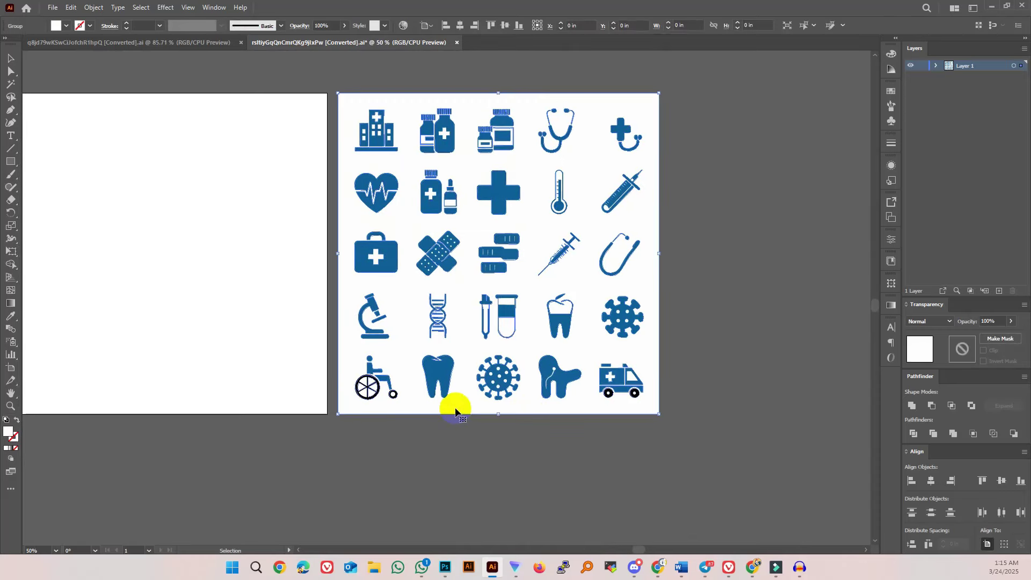
key("Delete")
scroll(634, 414, "up", 2)
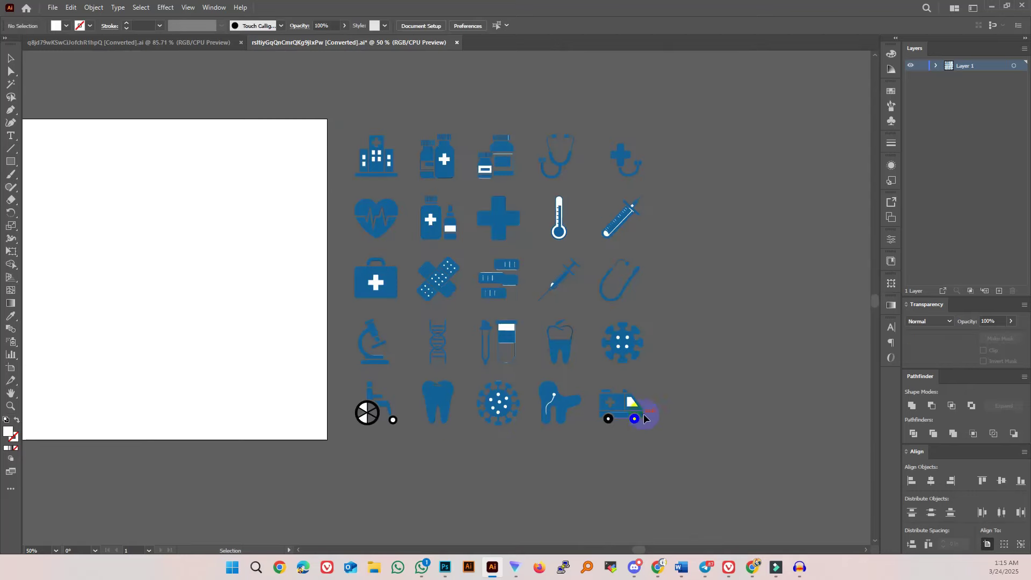
left_click_drag(725, 500, 656, 440)
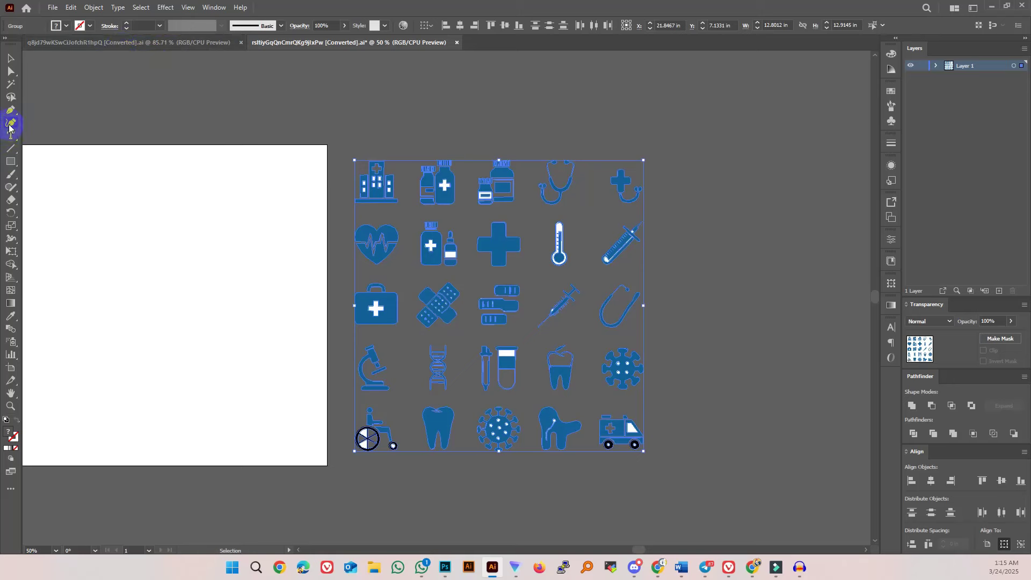
left_click(472, 162)
key("ctrl+minus")
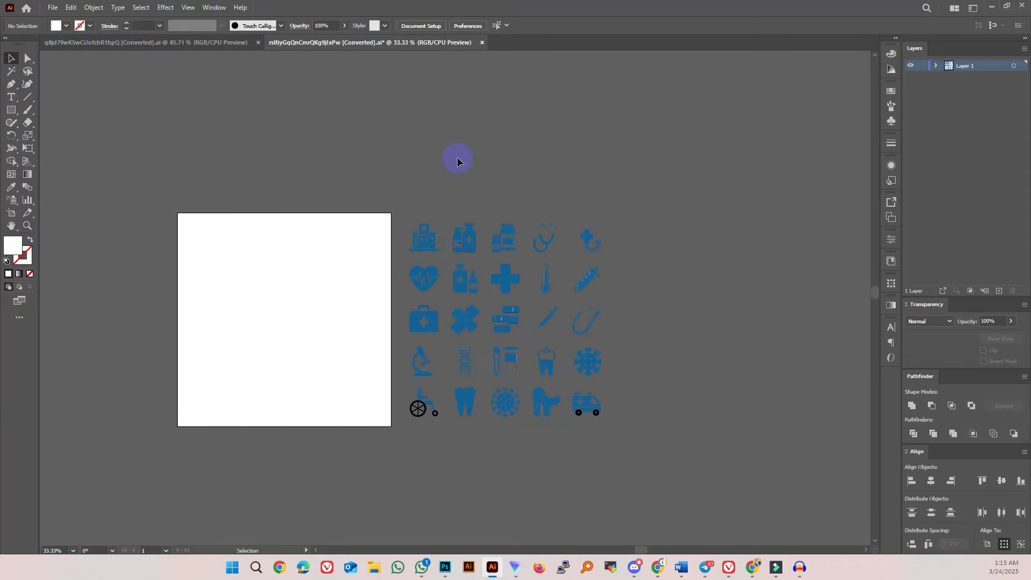
Step: Move the whole set of background-free icons back onto the artboard
left_click_drag(668, 453, 596, 376)
left_click_drag(583, 362, 369, 341)
left_click(456, 364)
key("ctrl+plus")
left_click_drag(456, 364, 367, 300)
scroll(617, 279, "up", 3)
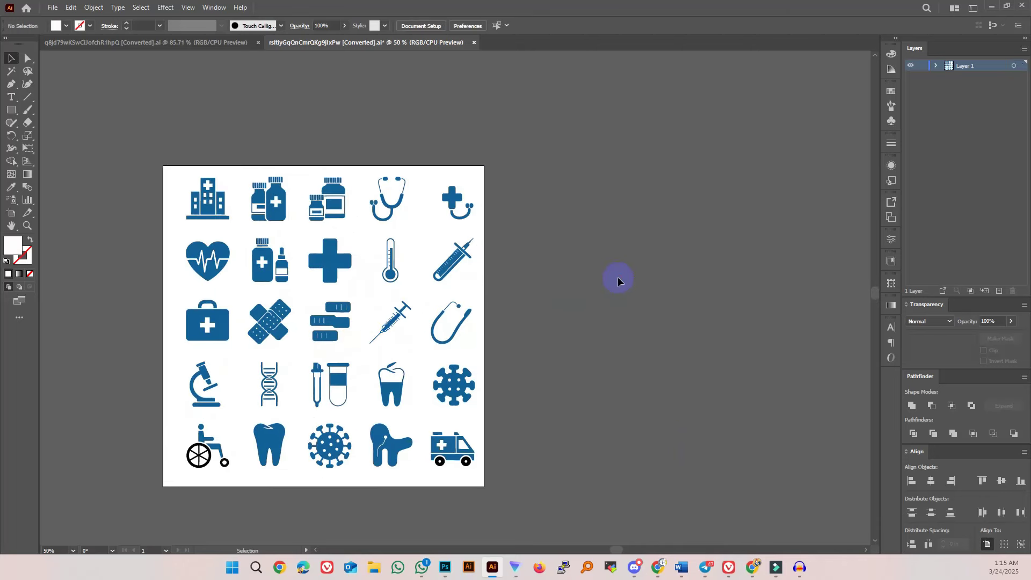
key("ctrl+plus")
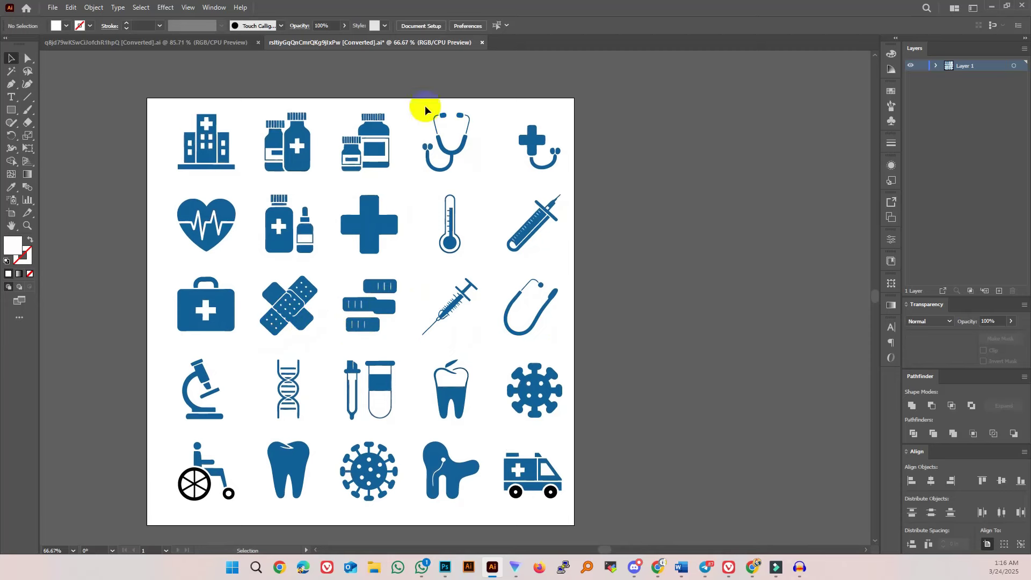
Step: Switch to the other vectorized icon file and move its icon sheet to the right of the artboard
left_click(218, 44)
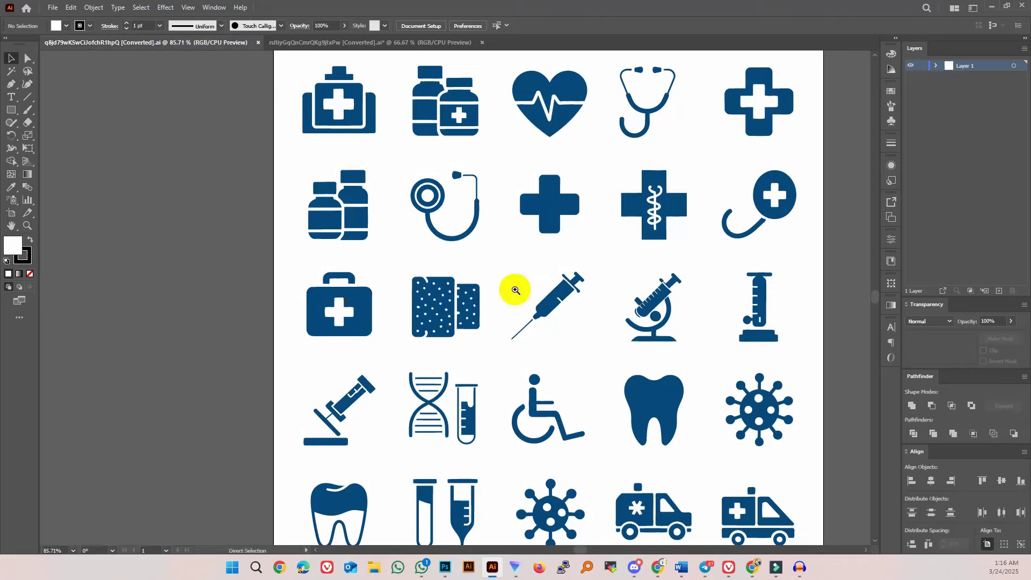
left_click(520, 292, "alt")
left_click_drag(520, 291, 461, 288)
left_click_drag(223, 145, 503, 489)
left_click_drag(539, 428, 366, 438)
left_click_drag(281, 385, 691, 386)
left_click_drag(595, 358, 477, 340)
left_click(698, 357)
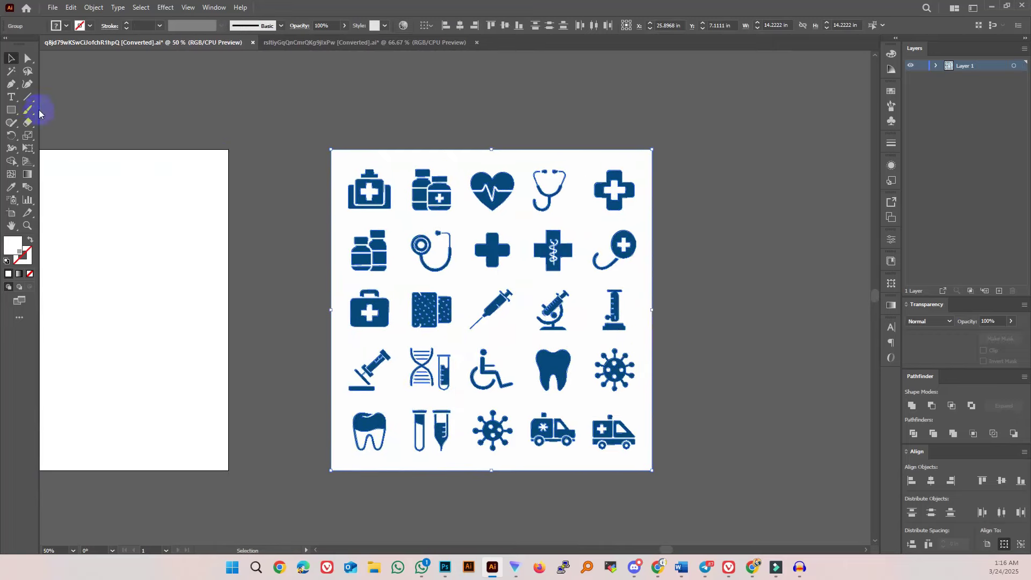
Step: Select all white areas of the dark blue icon sheet with the Magic Wand and delete them
left_click(10, 75)
left_click(396, 225)
key("Delete")
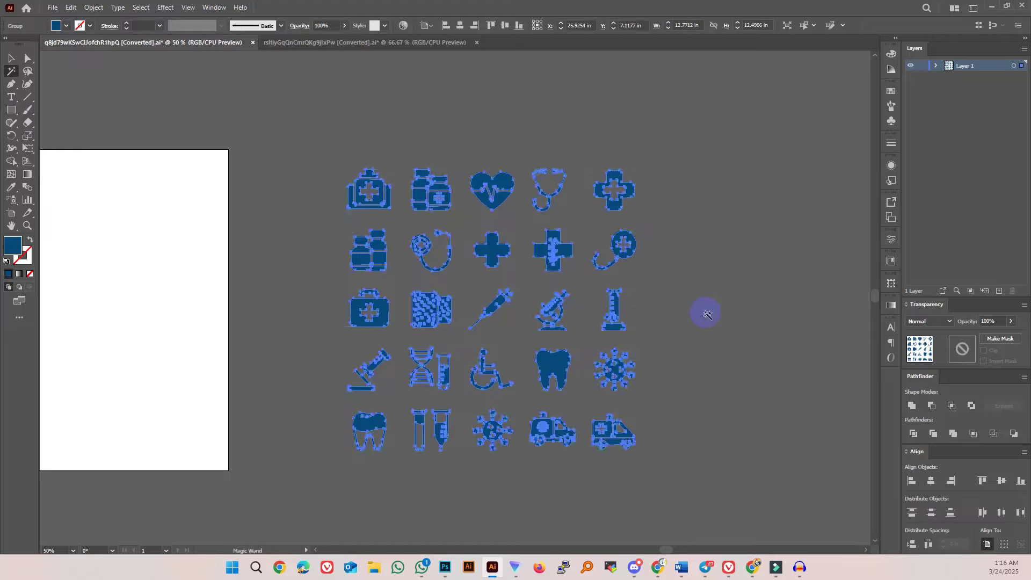
Step: Move the cleaned dark blue icons back onto the artboard
key("v")
scroll(618, 285, "left", 2)
left_click_drag(591, 263, 396, 258)
left_click(587, 299)
scroll(584, 297, "up", 1)
scroll(538, 280, "left", 3)
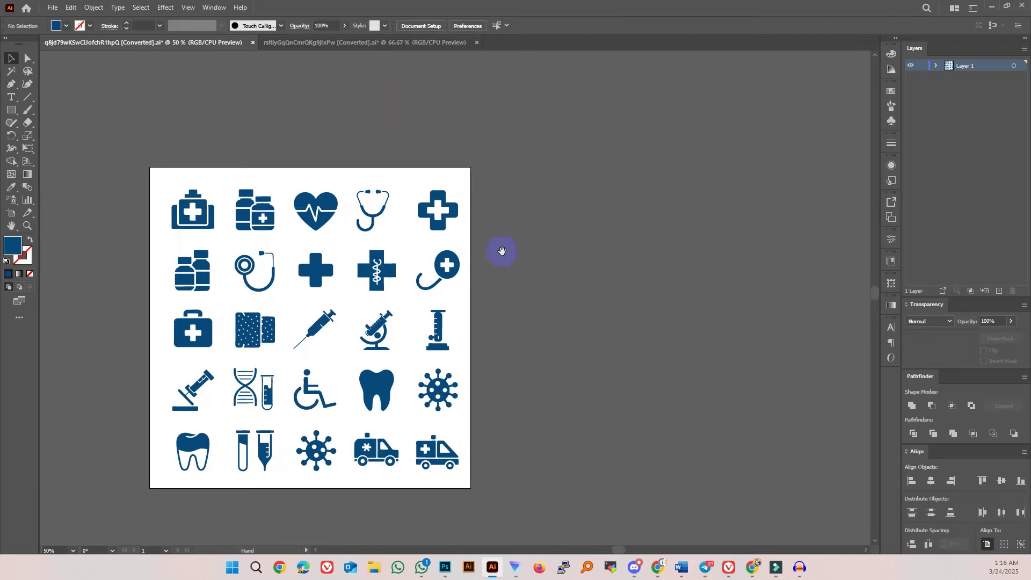
scroll(392, 279, "down", 1)
scroll(392, 280, "right", 1)
scroll(357, 262, "right", 1)
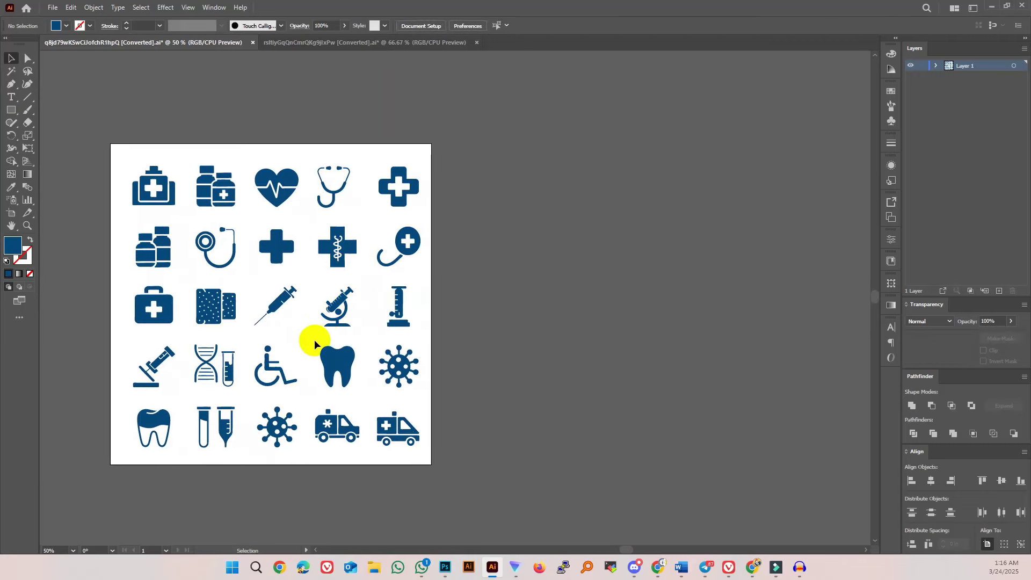
Step: Move the dark blue icon group about 15 in to the right, clear of the artboard
left_click_drag(337, 359, 669, 349)
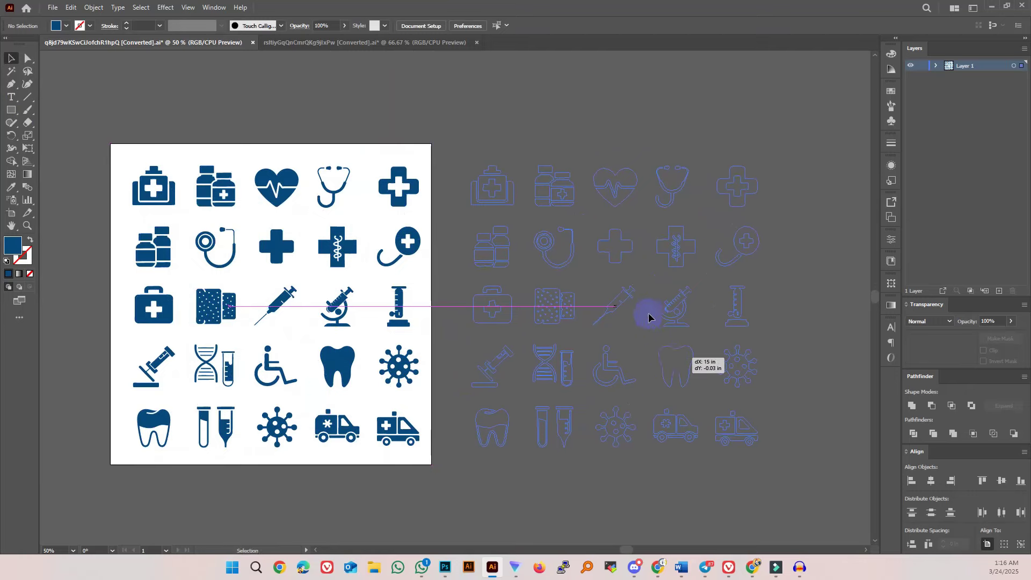
left_click_drag(531, 270, 465, 251)
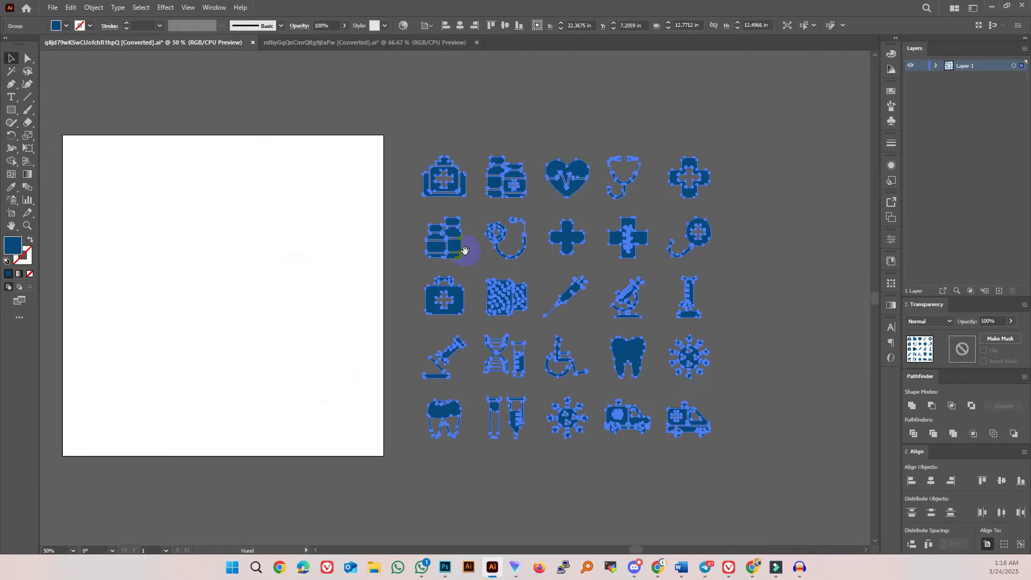
left_click_drag(530, 279, 482, 280)
left_click(685, 321)
scroll(685, 321, "up", 1)
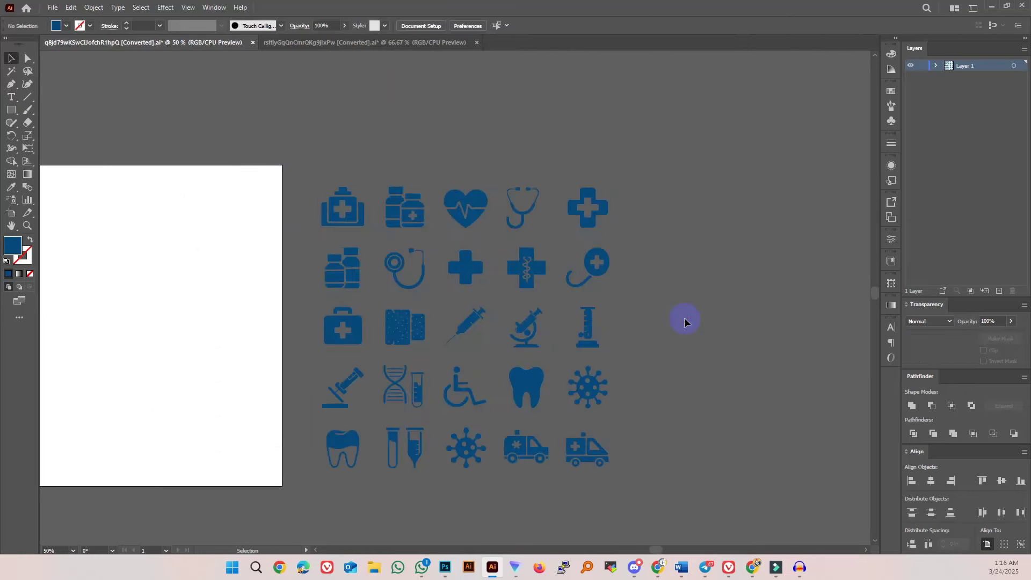
right_click(590, 326)
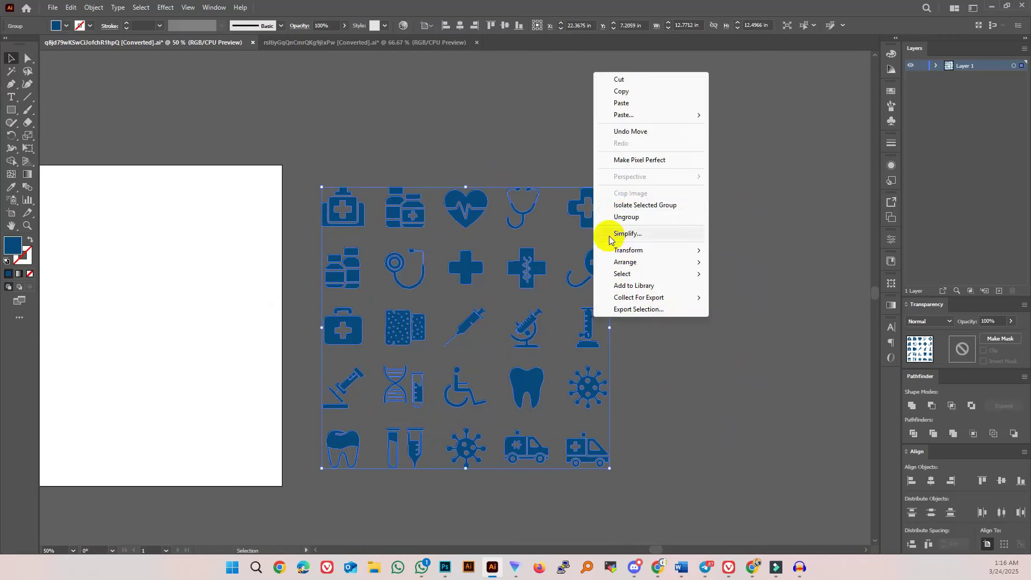
left_click(489, 144)
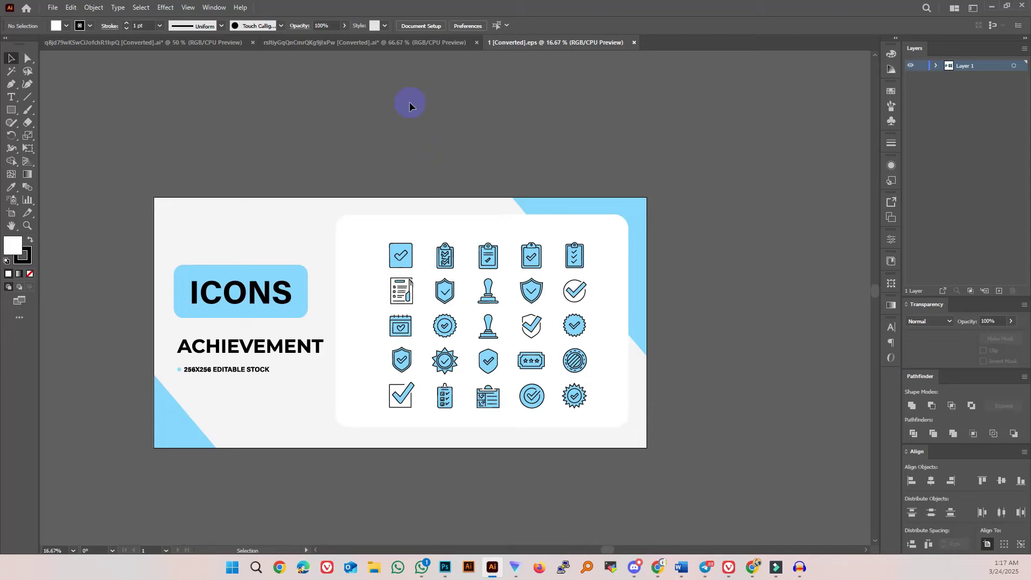
Step: Bring the dark blue medical icons into the template 1 [Converted].eps and delete the template's achievement icons
left_click(143, 42)
left_click_drag(354, 214, 626, 272)
left_click_drag(491, 237, 392, 203)
left_click(427, 216)
key("Delete")
Step: Place the medical icon group on the template's white rounded panel, sized to fit its height
left_click_drag(518, 235, 278, 205)
left_click_drag(368, 291, 524, 382)
left_click(612, 330)
left_click_drag(453, 324, 356, 325)
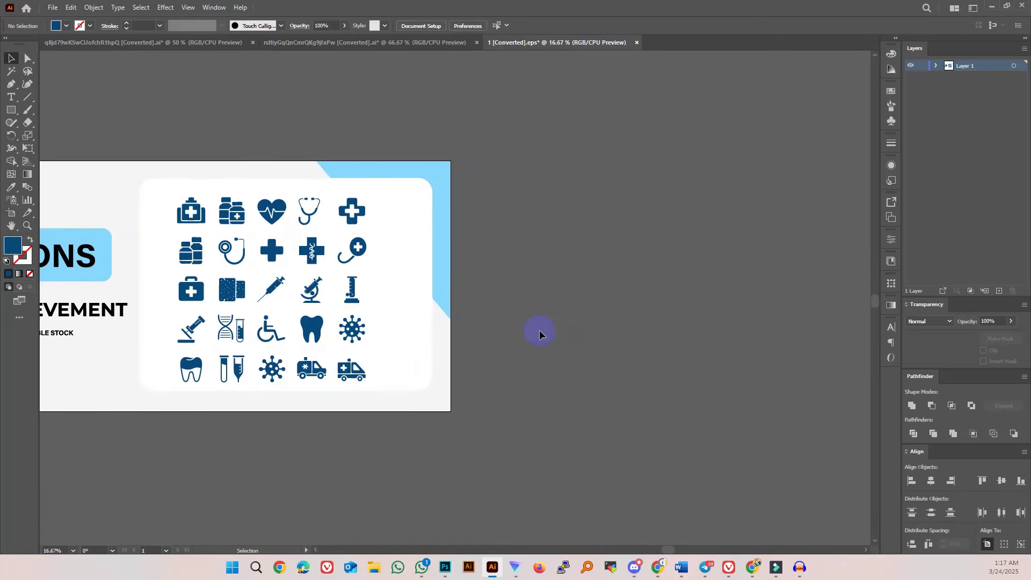
left_click_drag(481, 253, 515, 200)
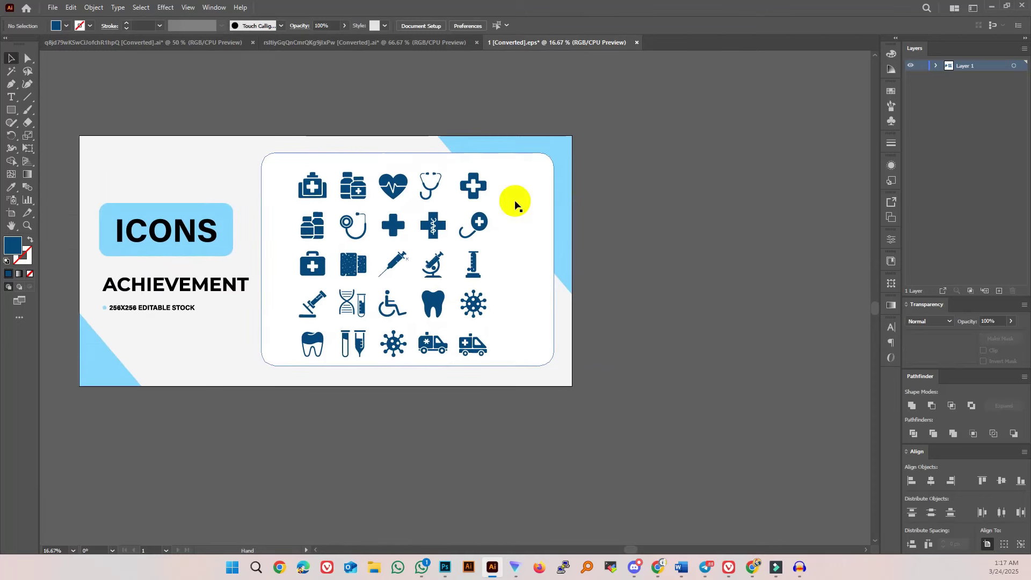
scroll(518, 201, "up", 2)
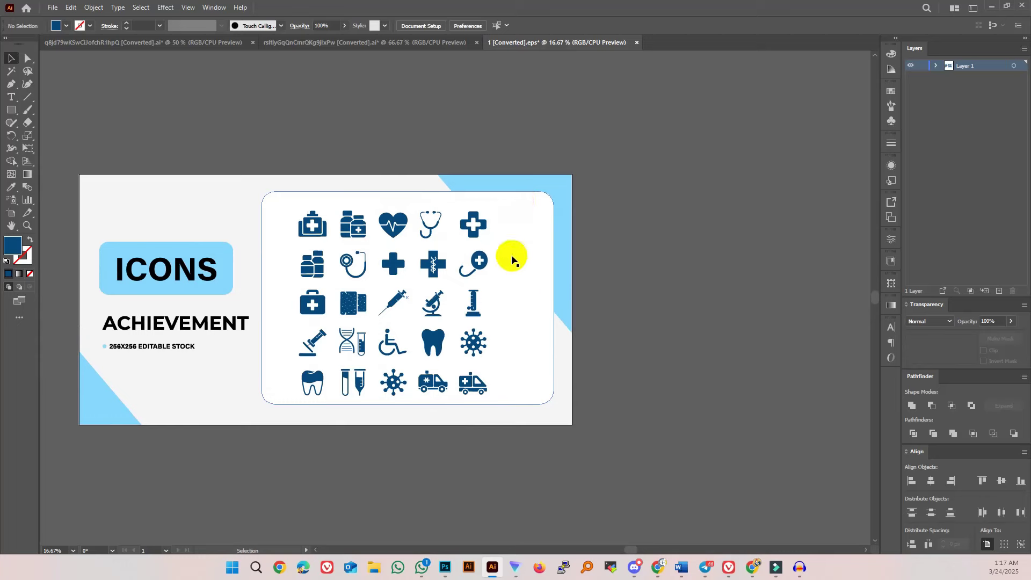
left_click(626, 299)
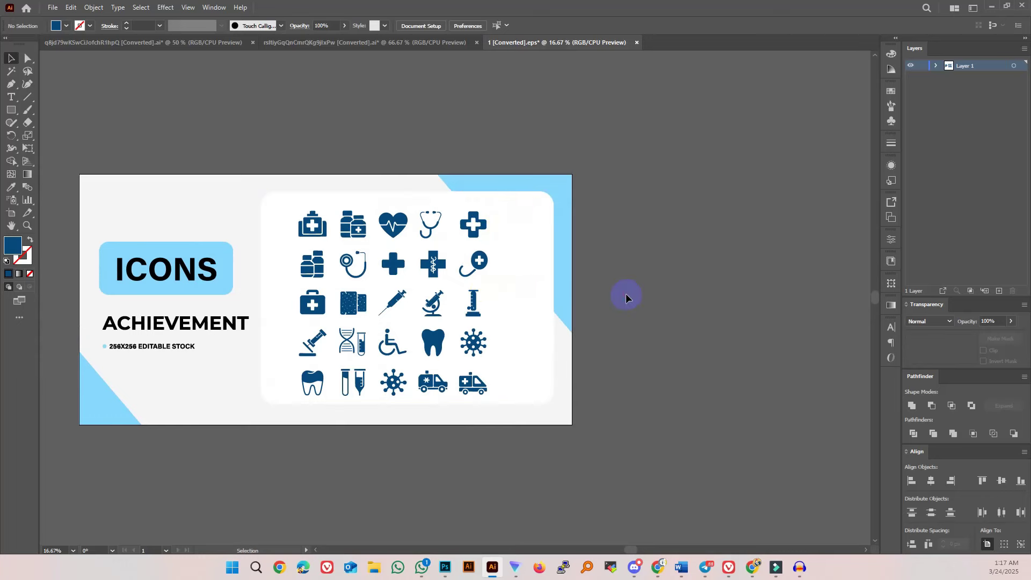
left_click_drag(429, 260, 373, 242)
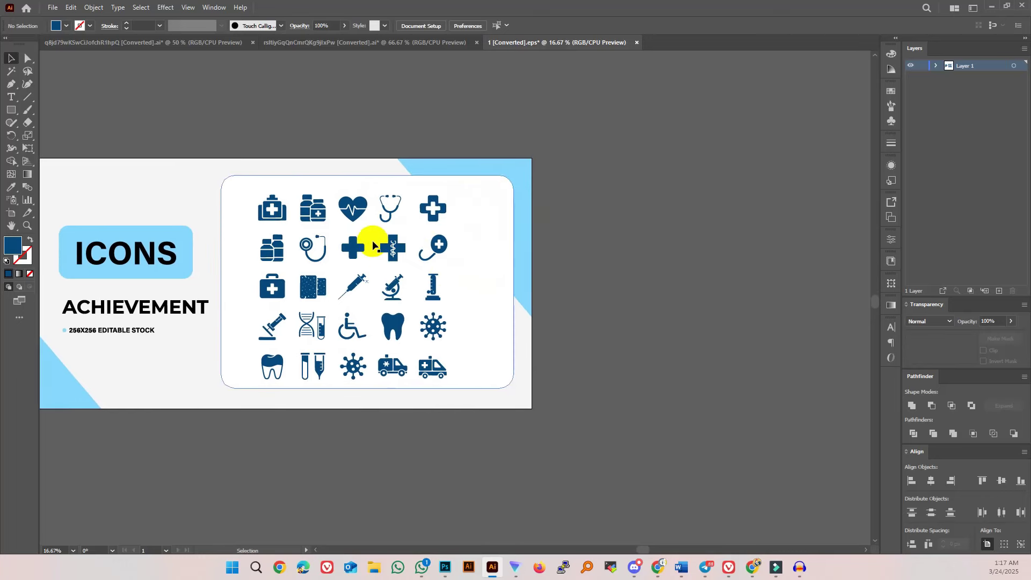
Step: Move the medical icon group to the right of the template, ungroup it, and select the virus icon in the fourth row
left_click_drag(317, 273, 444, 269)
right_click(396, 234)
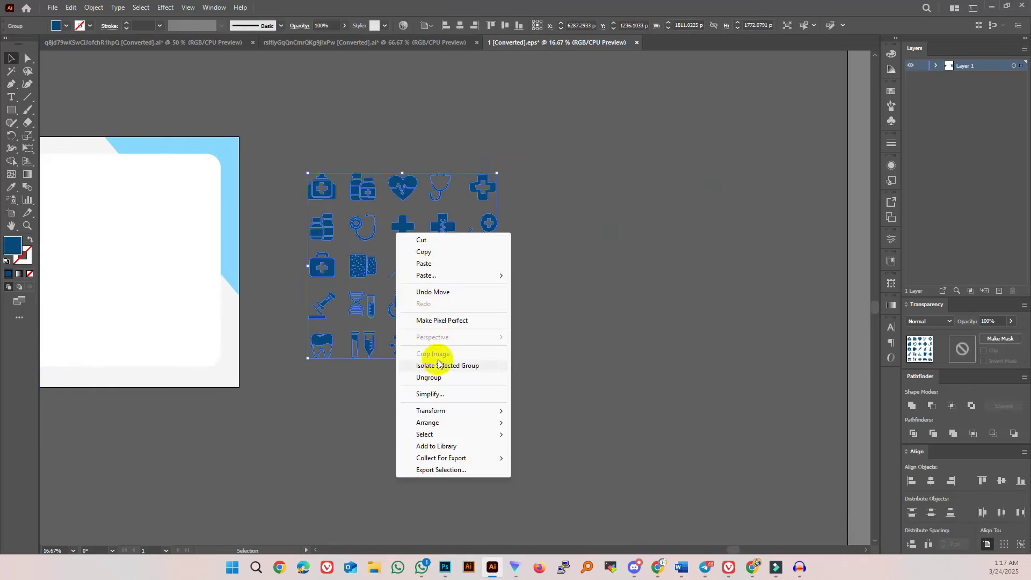
left_click(429, 378)
left_click(486, 316)
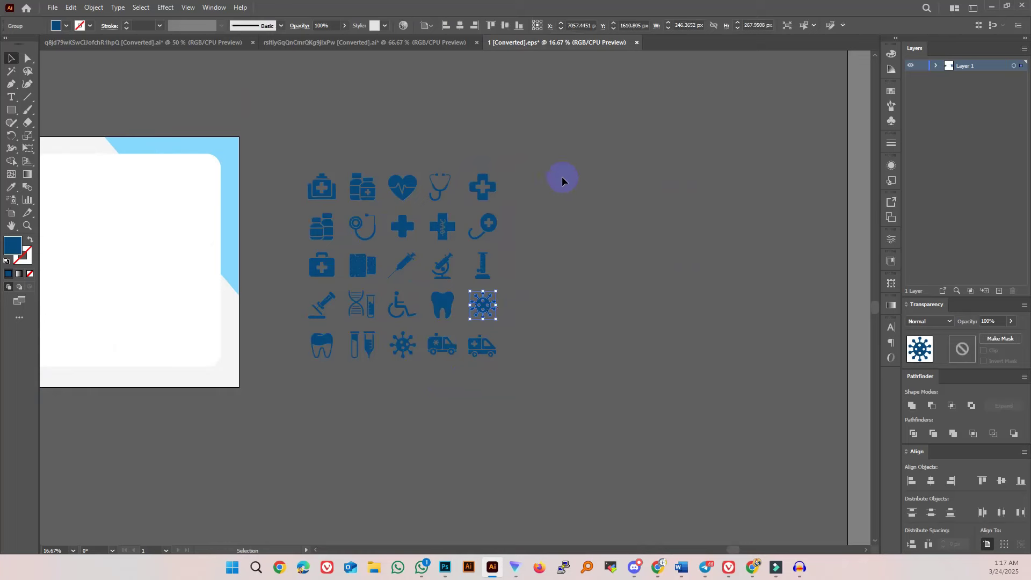
Step: Group the medical icons column by column so that each vertical column forms its own group
left_click_drag(478, 434, 479, 434)
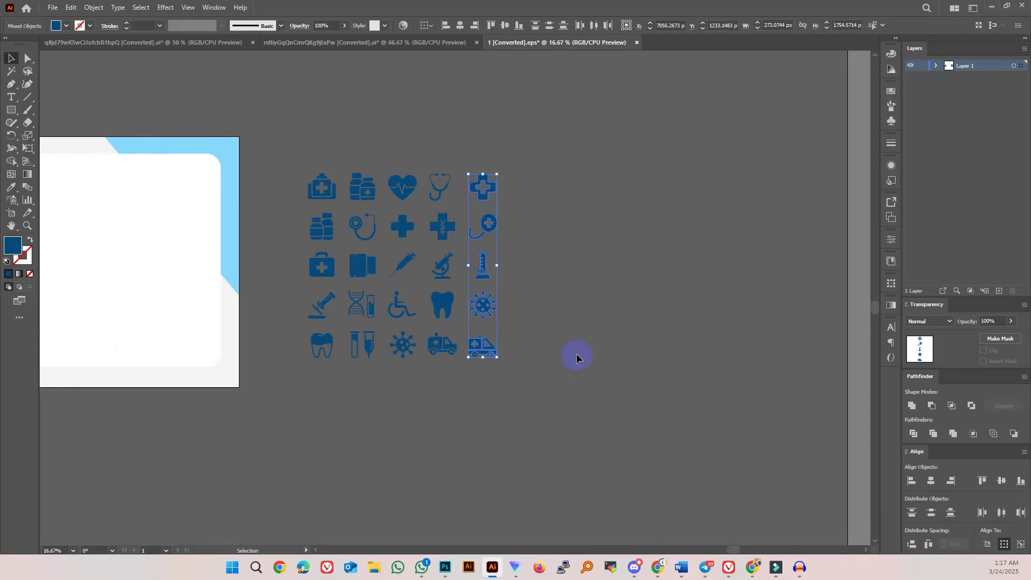
left_click_drag(539, 142, 473, 424)
key("ctrl+g")
left_click_drag(423, 156, 462, 387)
key("ctrl+g")
left_click_drag(388, 154, 337, 388)
key("ctrl+g")
key("ctrl+g")
key("ctrl+g")
left_click(545, 287)
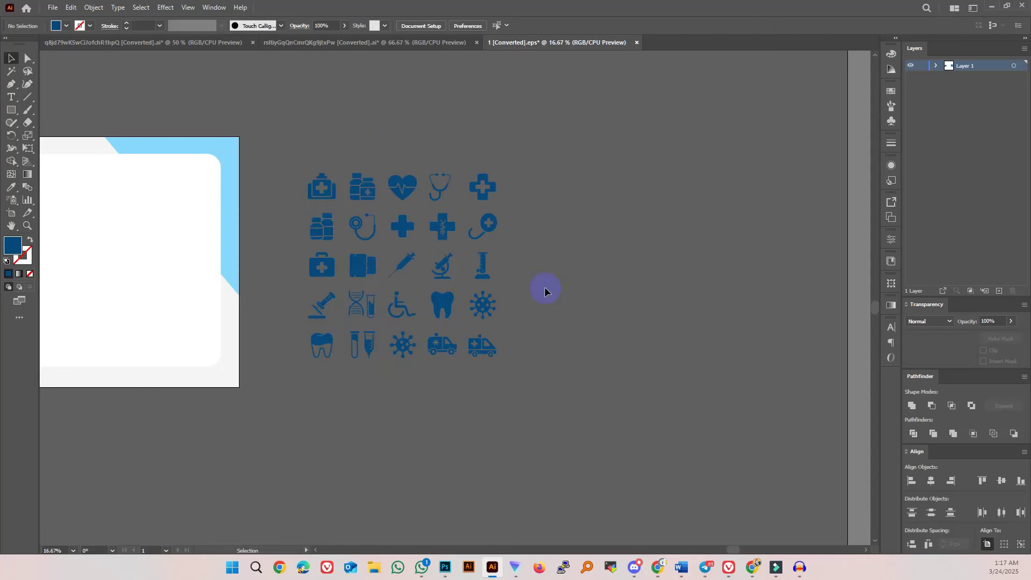
Step: Move the last icon column outward by about 534 px and distribute all five columns evenly by their horizontal centers
left_click_drag(488, 310, 542, 312)
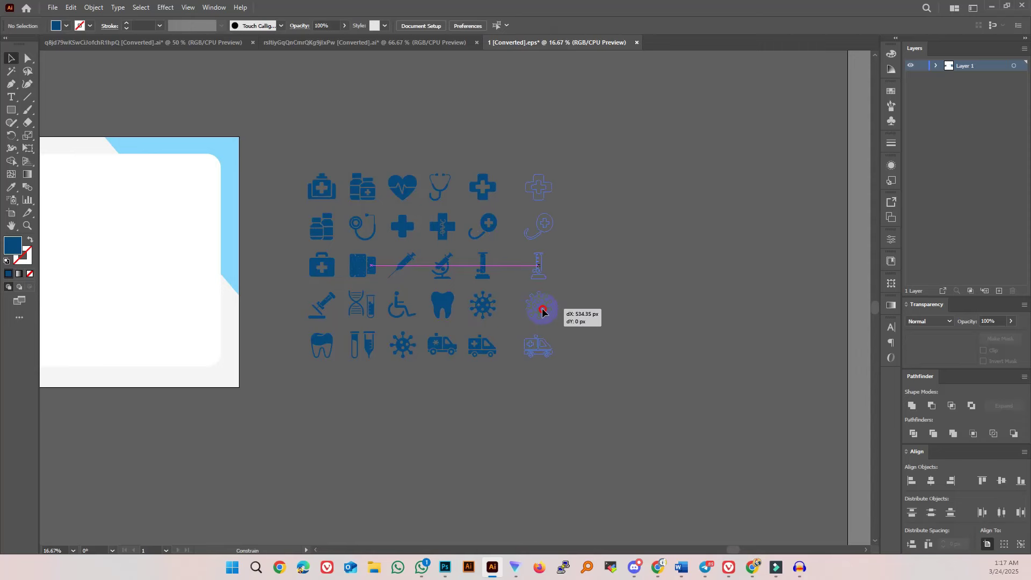
left_click_drag(648, 305, 647, 291)
left_click(333, 304, "shift")
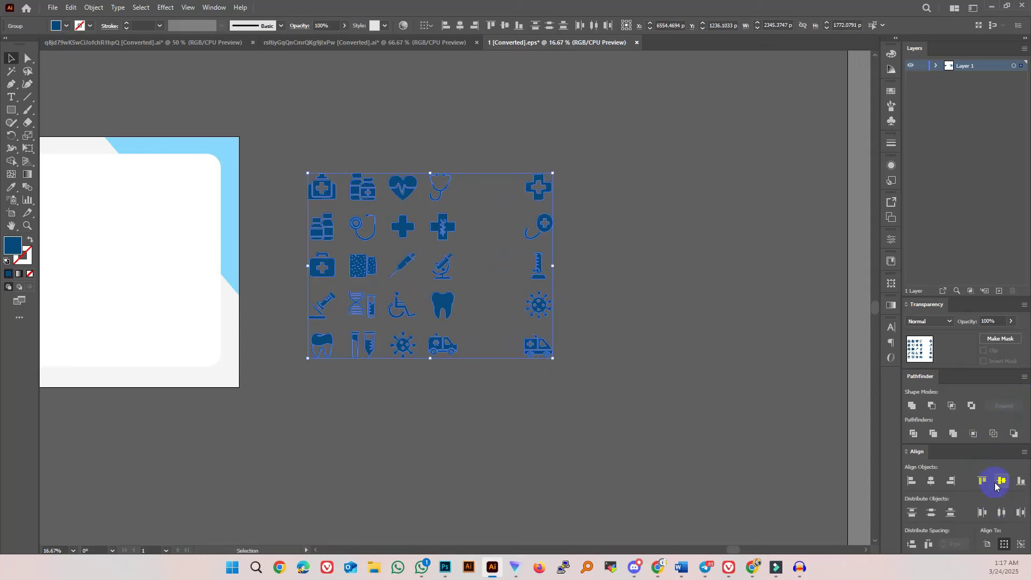
left_click(1002, 513)
left_click(663, 294)
scroll(661, 292, "up", 3)
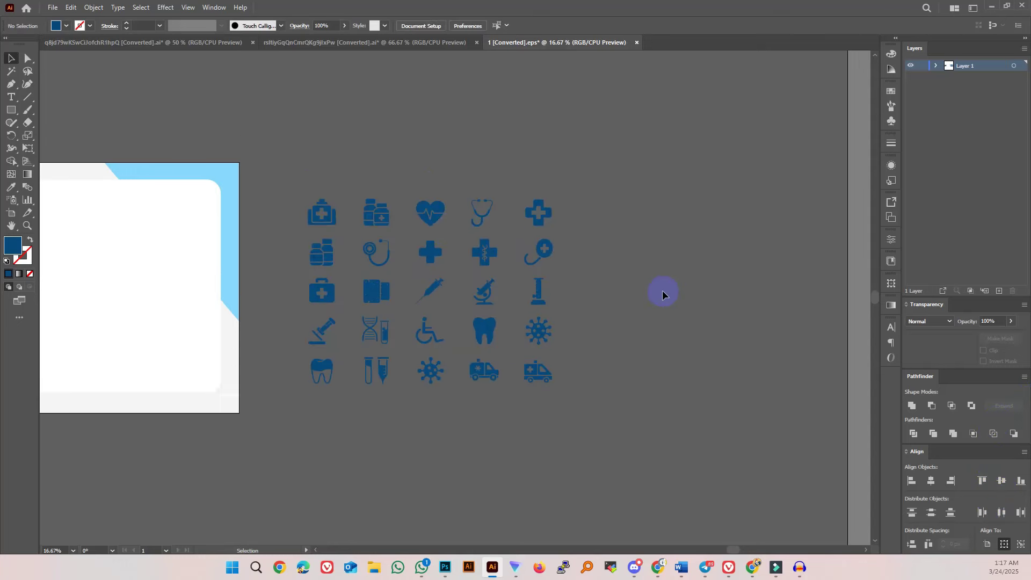
Step: Move the spaced medical icon grid onto the template's white rounded panel, centered within it, and ungroup it
scroll(436, 149, "left", 2)
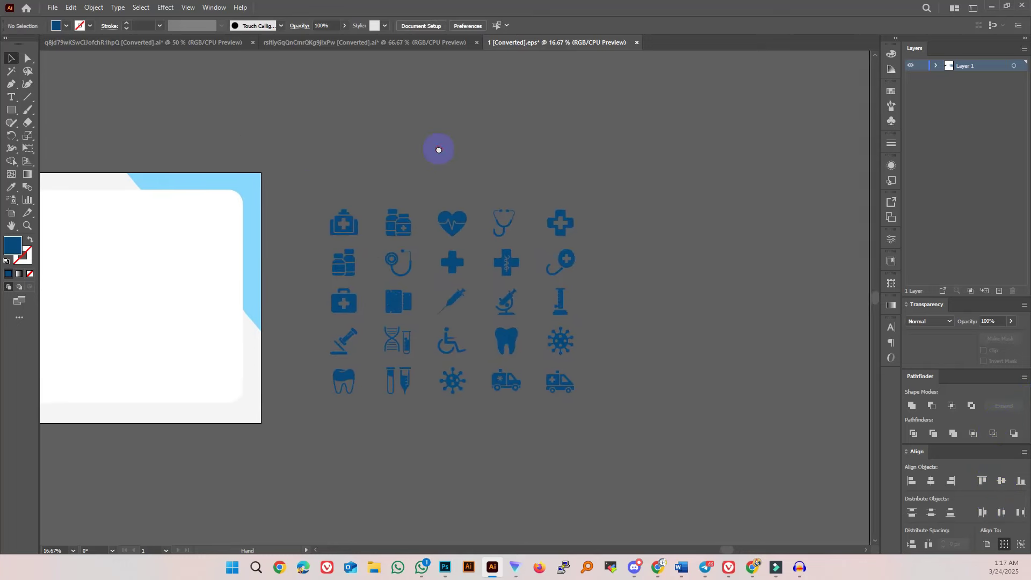
left_click(566, 380)
left_click_drag(387, 273, 615, 290)
left_click_drag(565, 240, 218, 241)
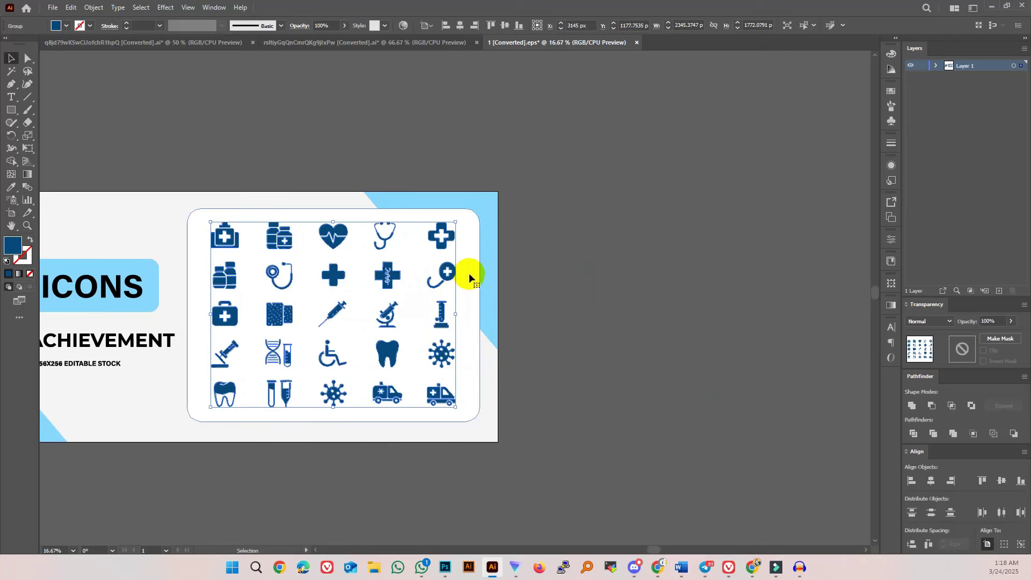
left_click_drag(531, 308, 668, 292)
key("ctrl+shift+g")
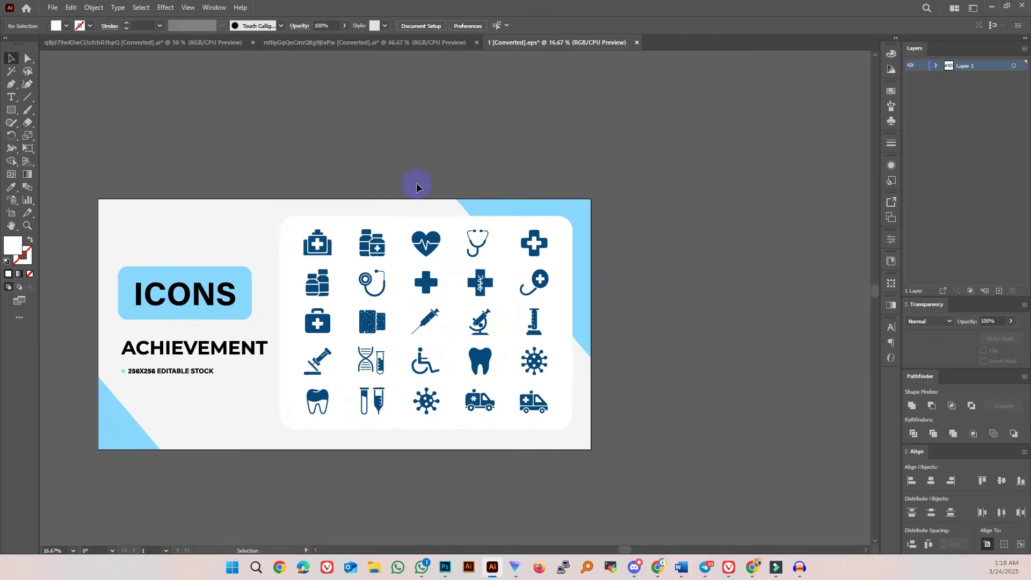
Step: Delete the ACHIEVEMENT heading below the ICONS label
scroll(381, 148, "down", 1)
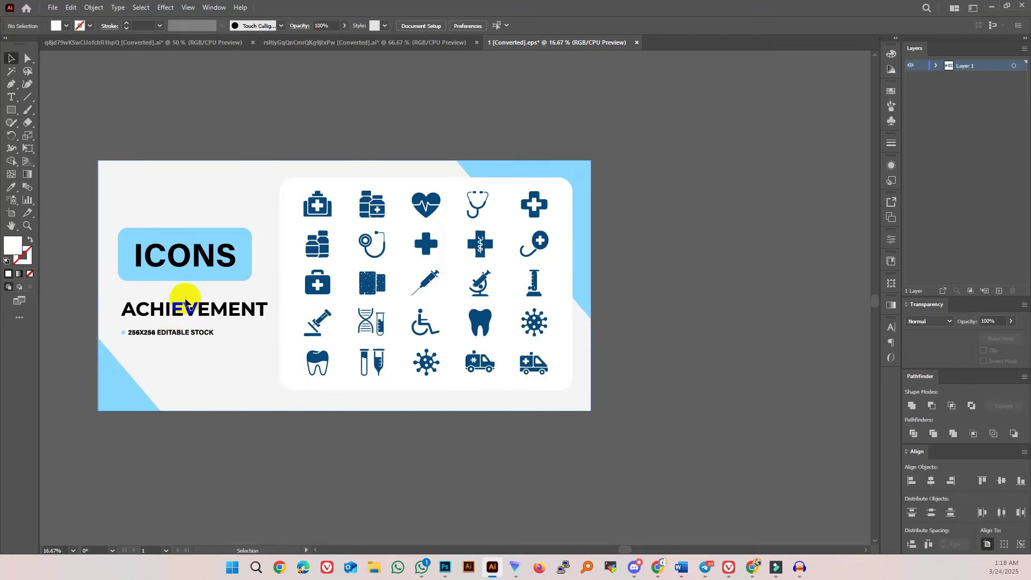
left_click(228, 308)
left_click_drag(242, 258, 318, 240)
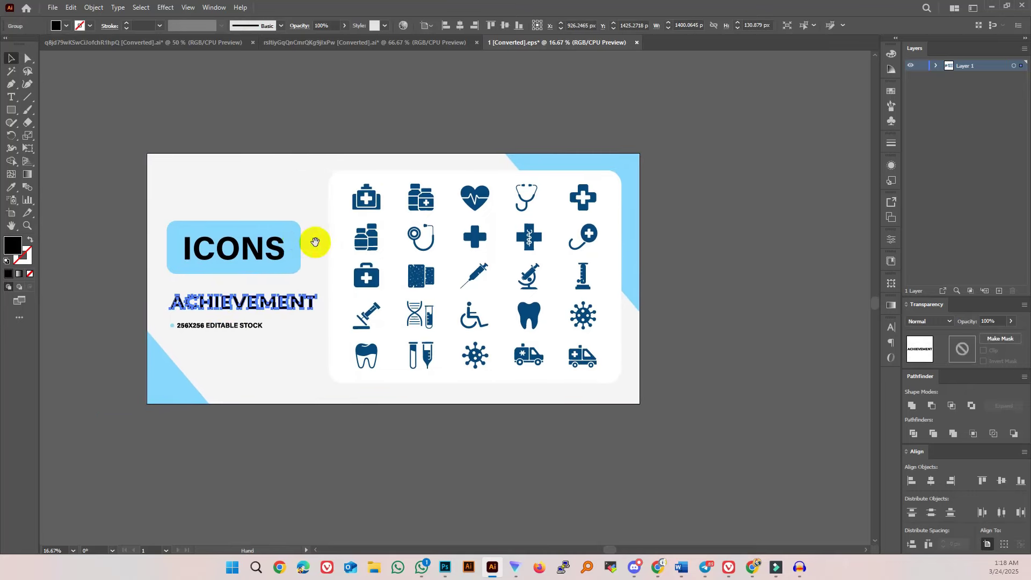
left_click_drag(260, 281, 276, 249)
left_click(276, 249)
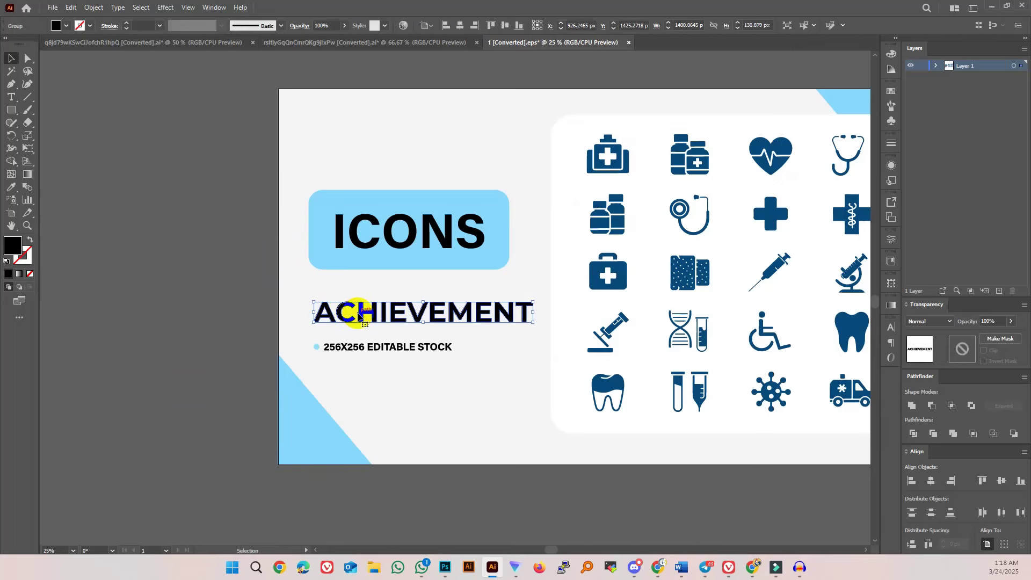
key("Delete")
Step: Recolor the "256X256 EDITABLE STOCK" line and its bullet with the icons' dark blue
scroll(242, 297, "down", 2)
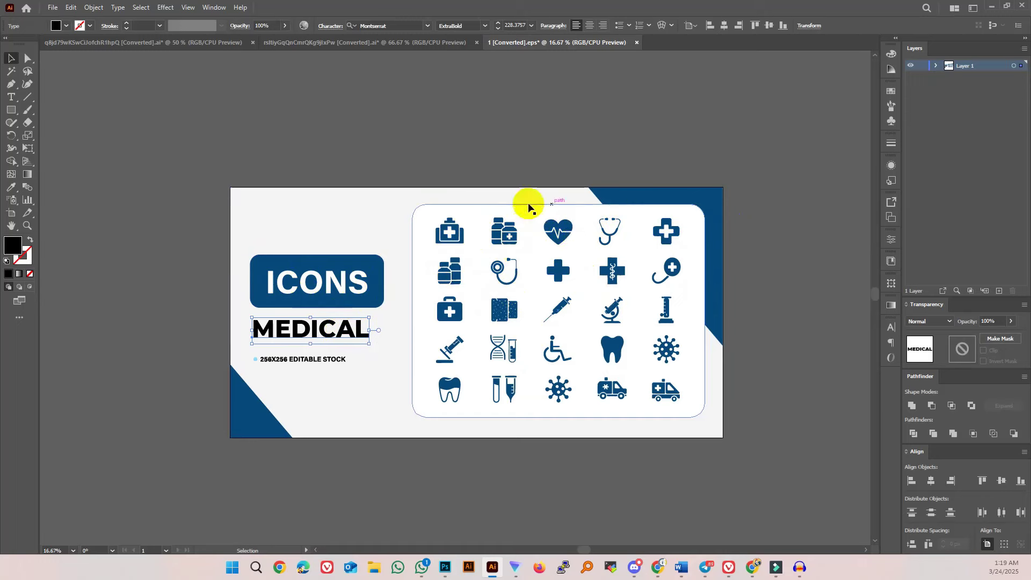
scroll(299, 258, "up", 1)
left_click_drag(302, 302, 235, 216)
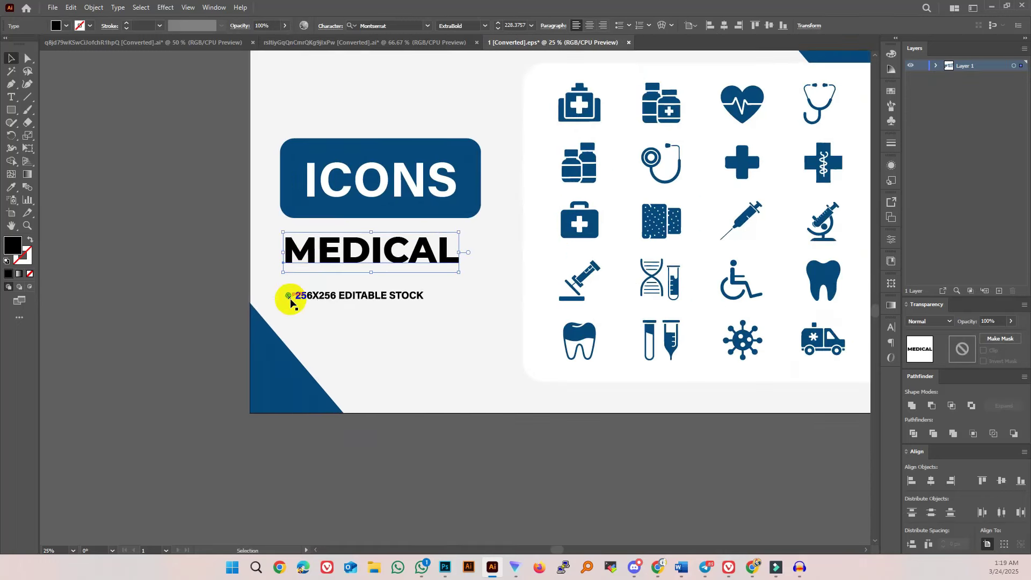
left_click(309, 294)
left_click_drag(290, 297, 288, 297)
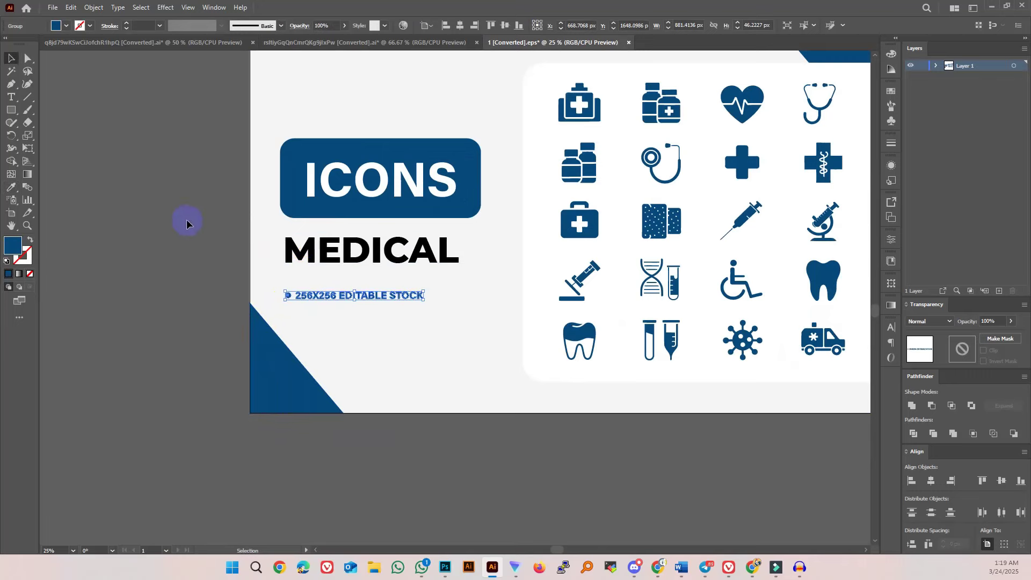
scroll(187, 223, "right", 2)
Step: Convert the MEDICAL heading text to outlines
left_click(239, 239)
right_click(343, 245)
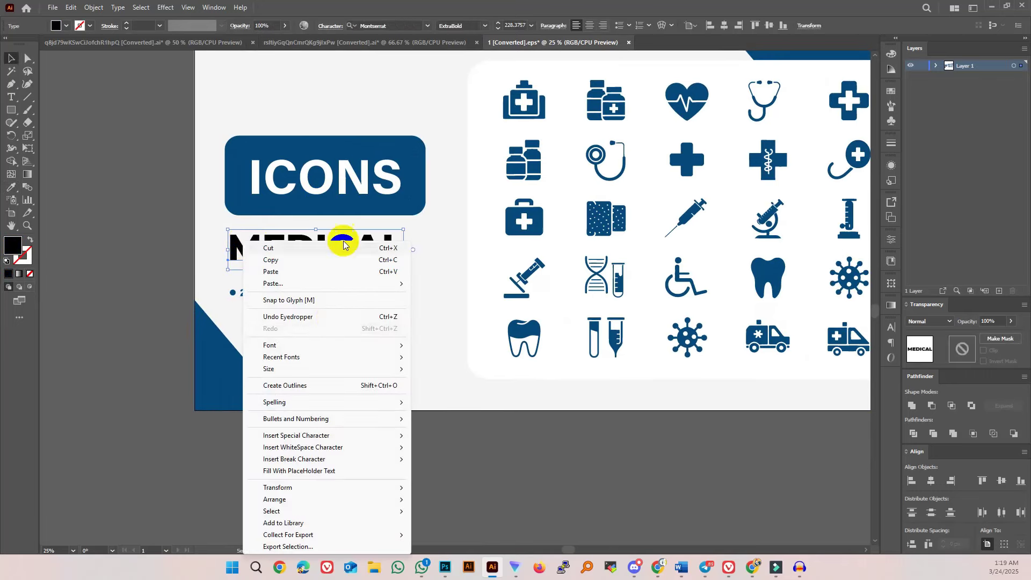
left_click(295, 385)
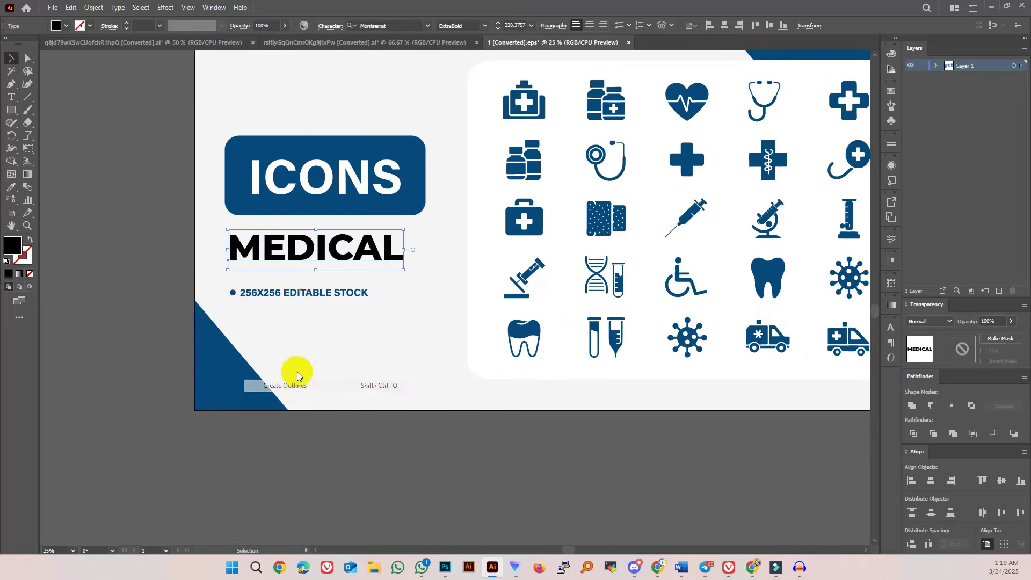
left_click(159, 330)
key("ctrl+minus")
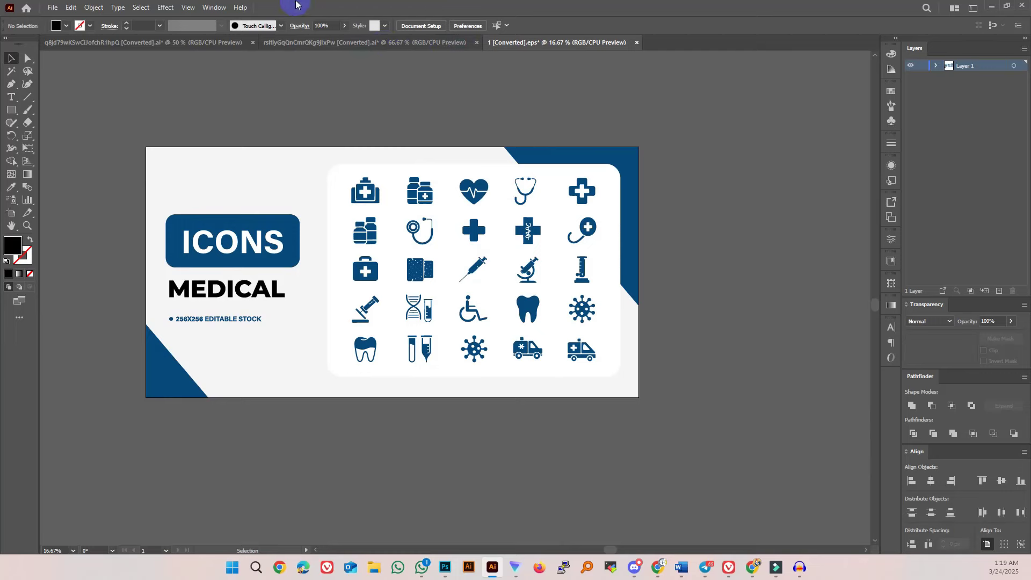
Step: Start saving a copy of the template to the Desktop under the file name "Medical Icon Bundle"
key("ctrl+shift+s")
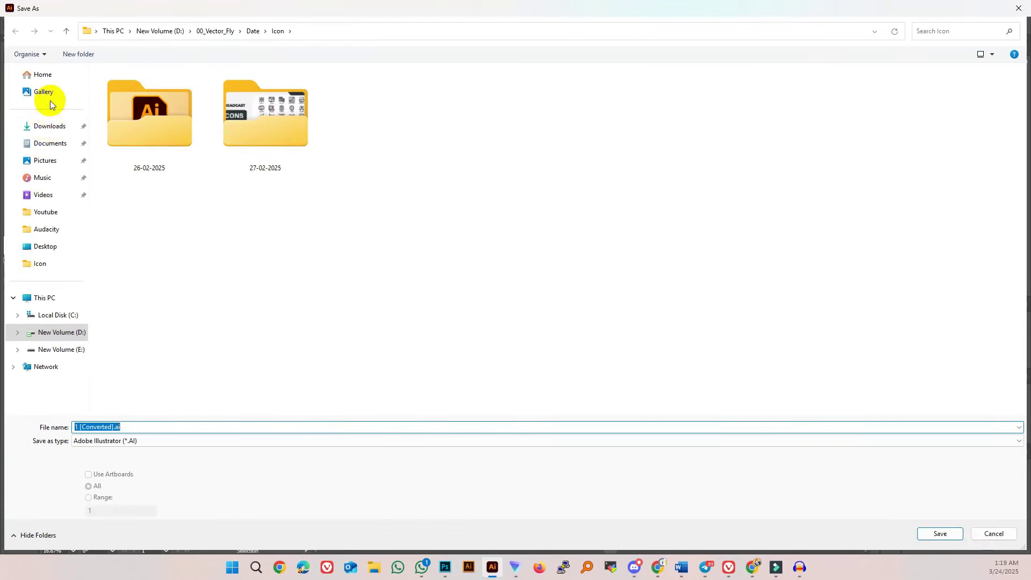
left_click(43, 246)
double_click(103, 425)
left_click(105, 425)
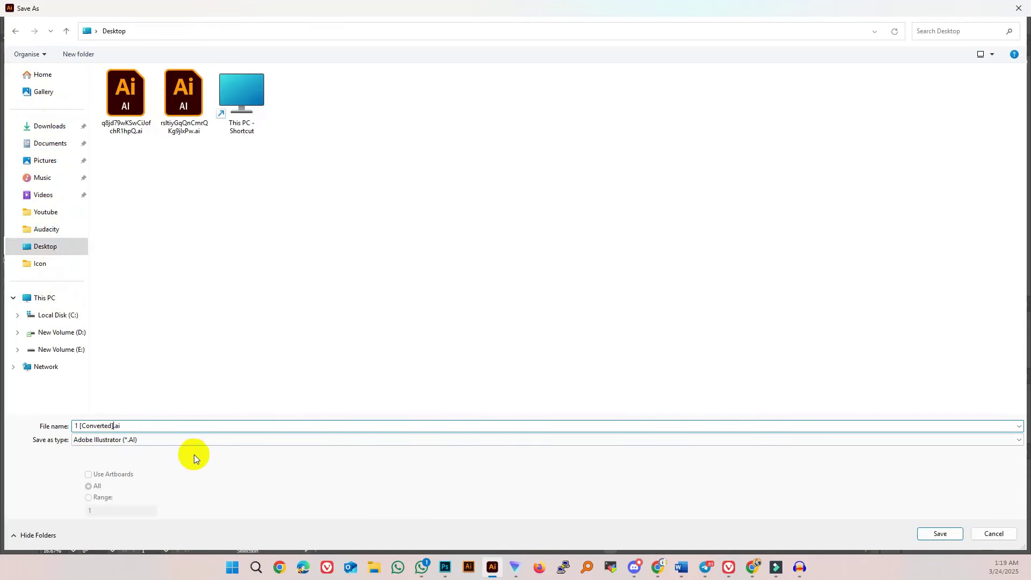
key("BackSpace")
key("BackSpace")
key("BackSpace")
key("BackSpace")
key("BackSpace")
key("BackSpace")
key("BackSpace")
key("BackSpace")
key("BackSpace")
key("BackSpace")
key("BackSpace")
key("BackSpace")
key("BackSpace")
type("Medical Icon Bundle")
Step: Save the file in Illustrator EPS format with the version set to Illustrator 10 EPS
left_click(175, 439)
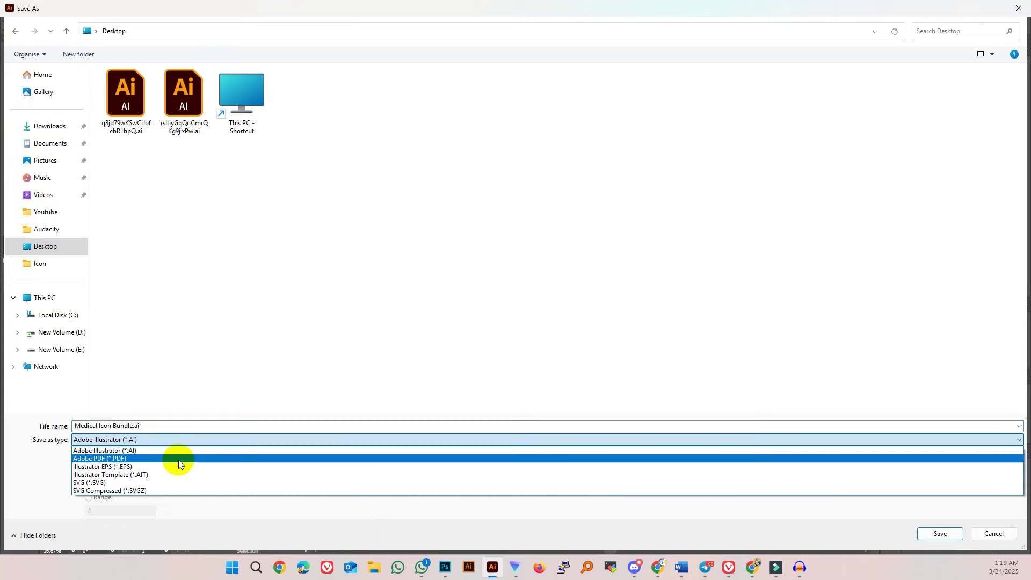
left_click(175, 462)
left_click(923, 534)
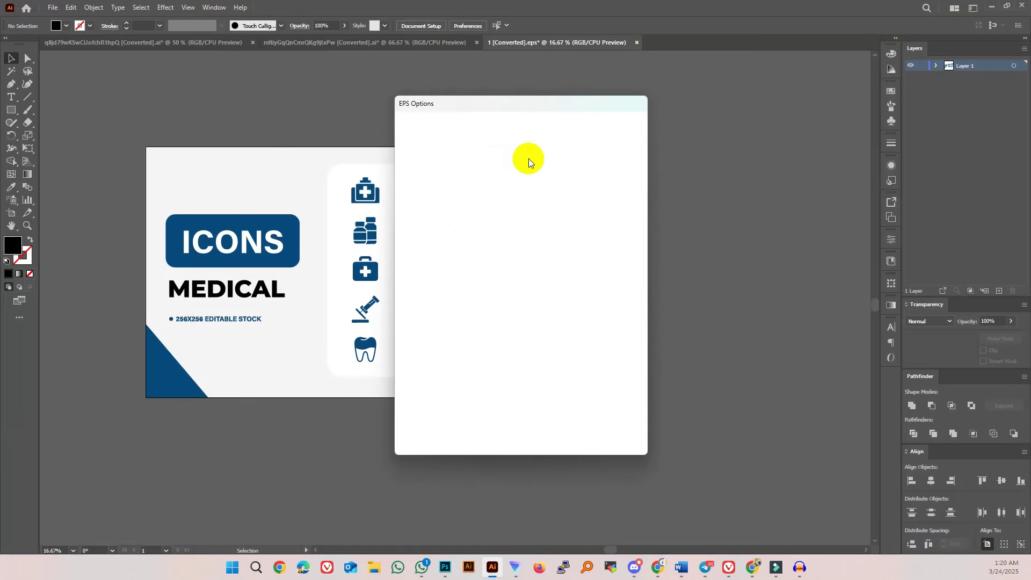
left_click(492, 128)
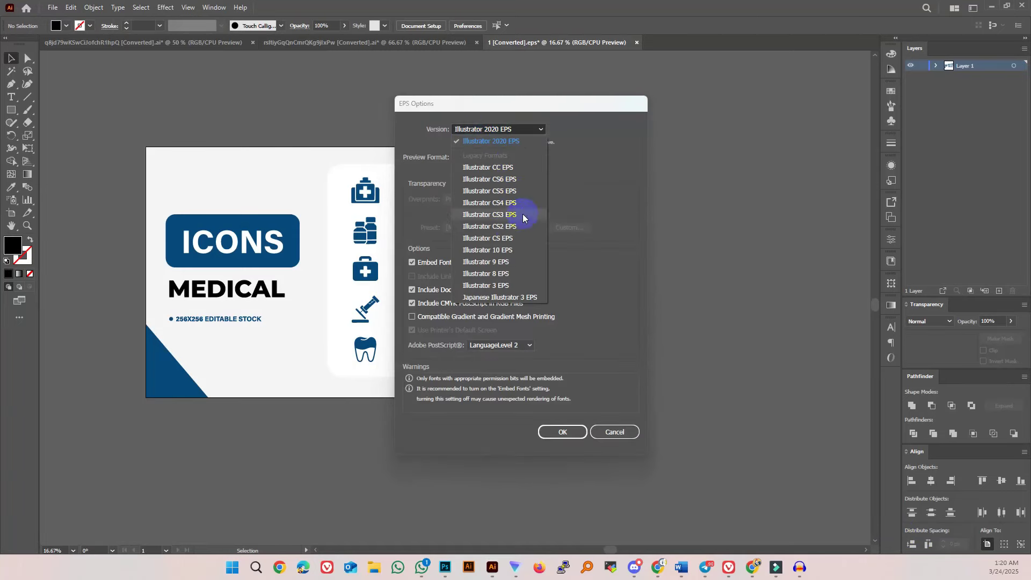
left_click(508, 249)
left_click(563, 423)
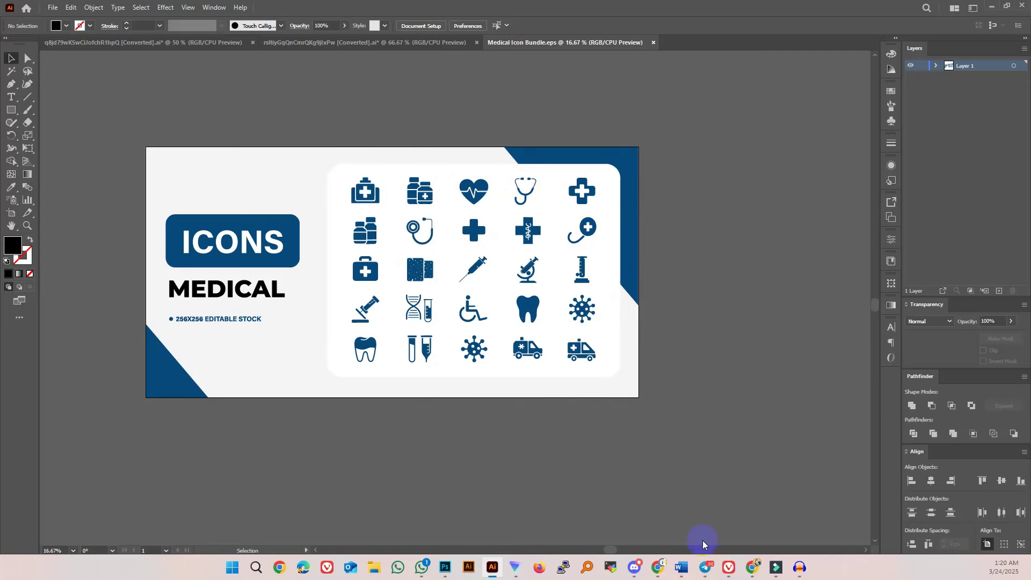
Step: Switch to Chrome and open the Shutterstock contributor dashboard in a new tab
mouse_move(659, 569)
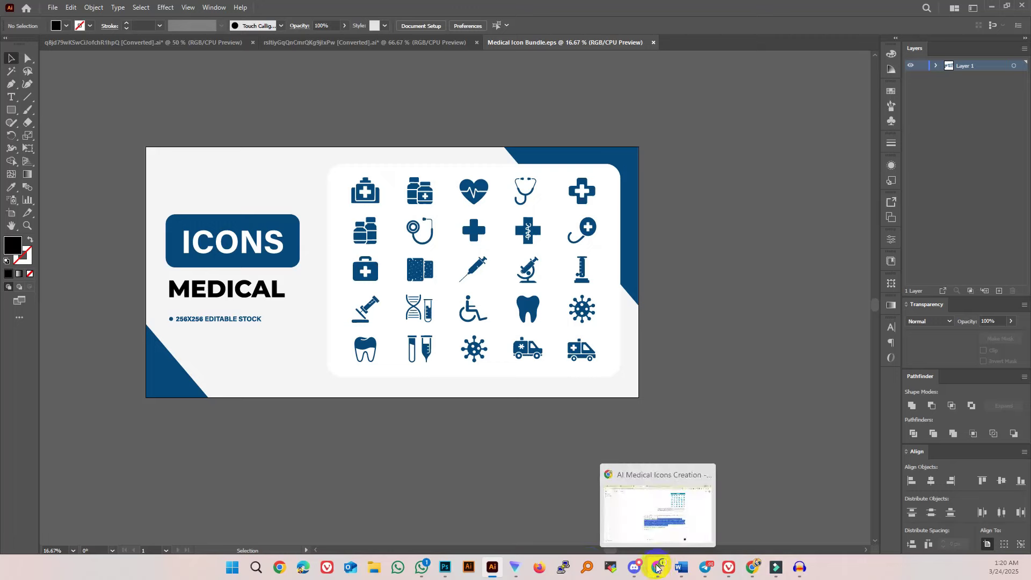
left_click(666, 489)
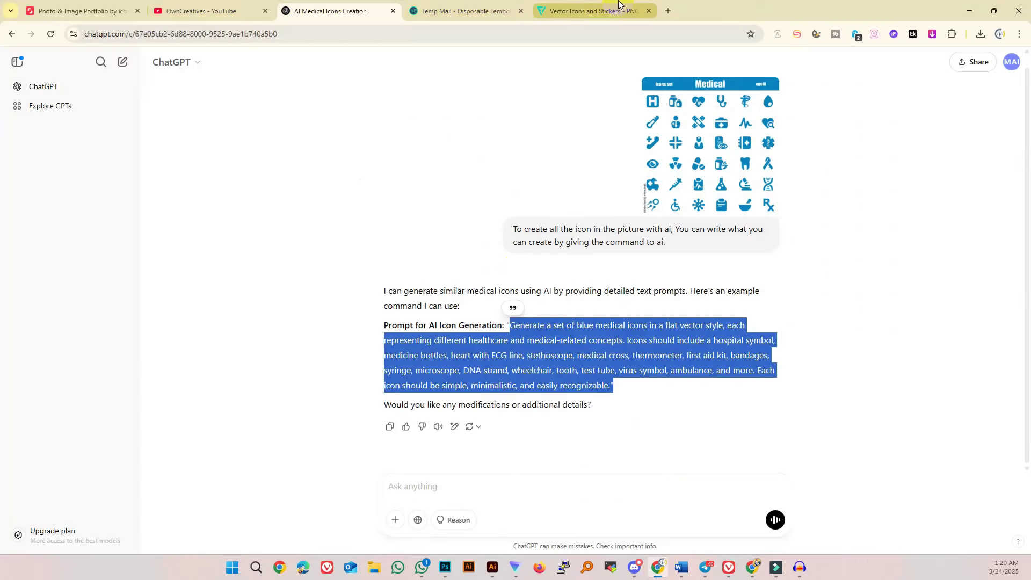
left_click(669, 10)
type("shu")
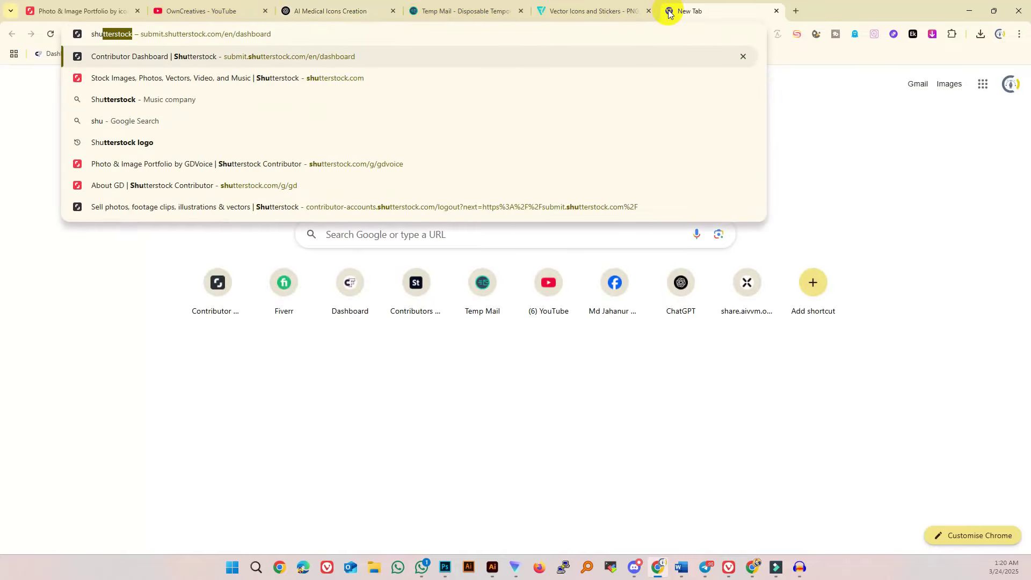
key("Return")
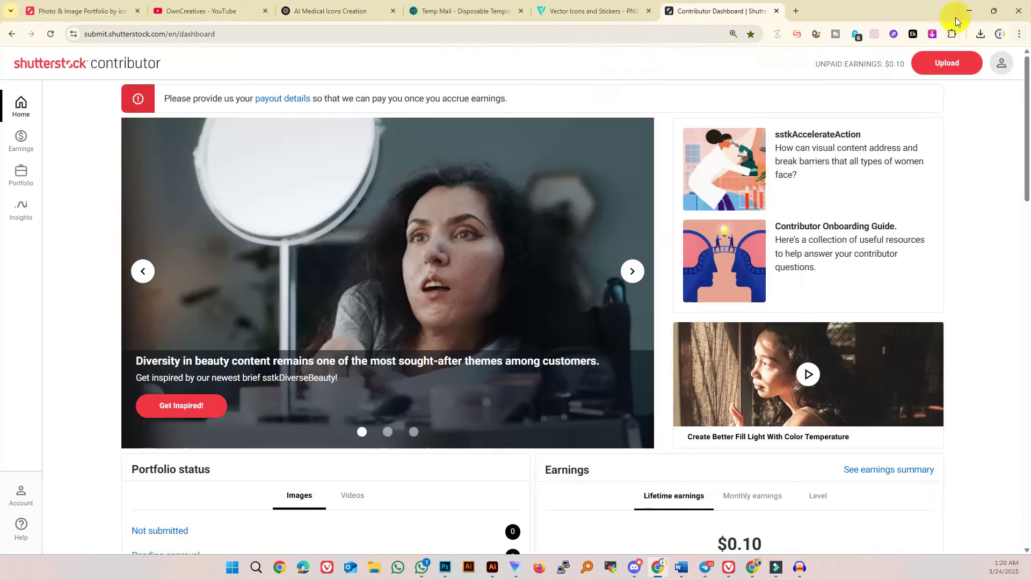
Step: Upload Medical Icon Bundle.eps from the Desktop to the Shutterstock contributor account
left_click(947, 65)
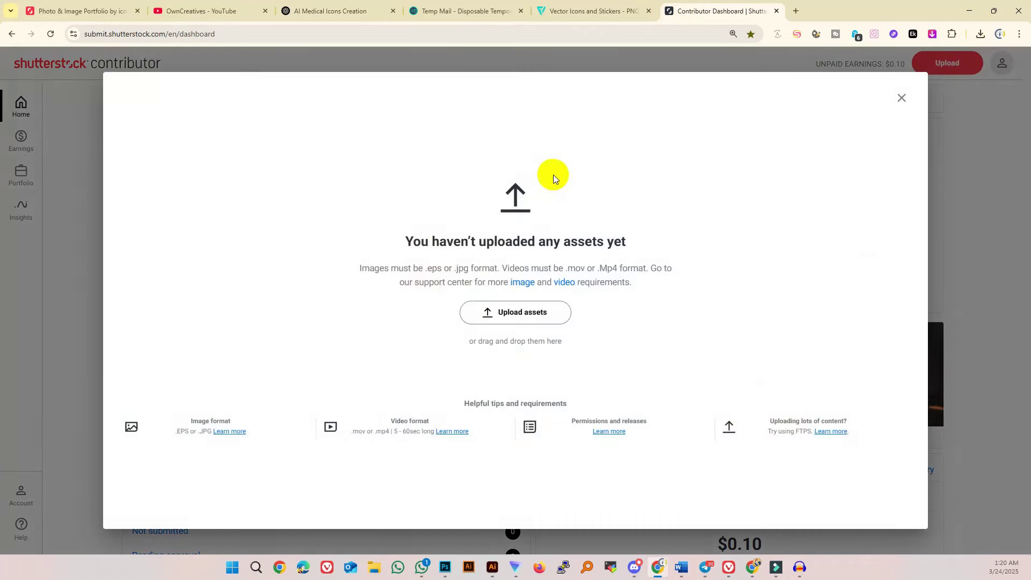
left_click(482, 288)
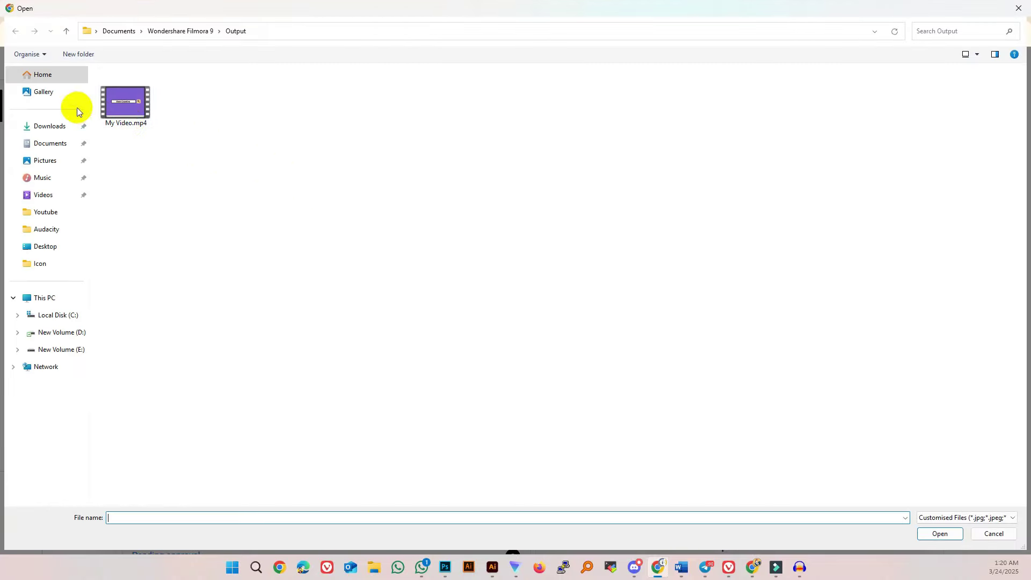
left_click(49, 126)
left_click(48, 247)
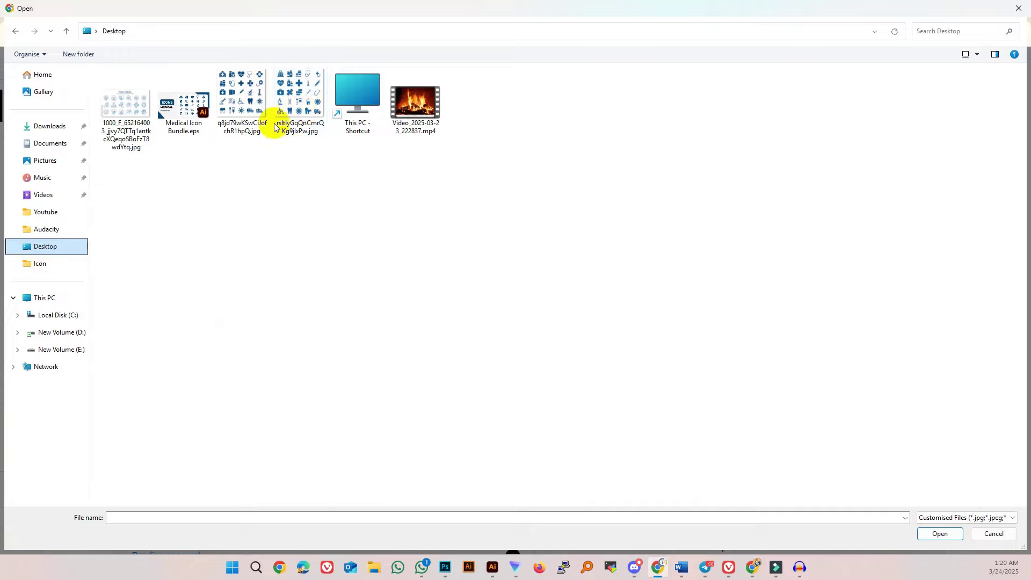
left_click(183, 121)
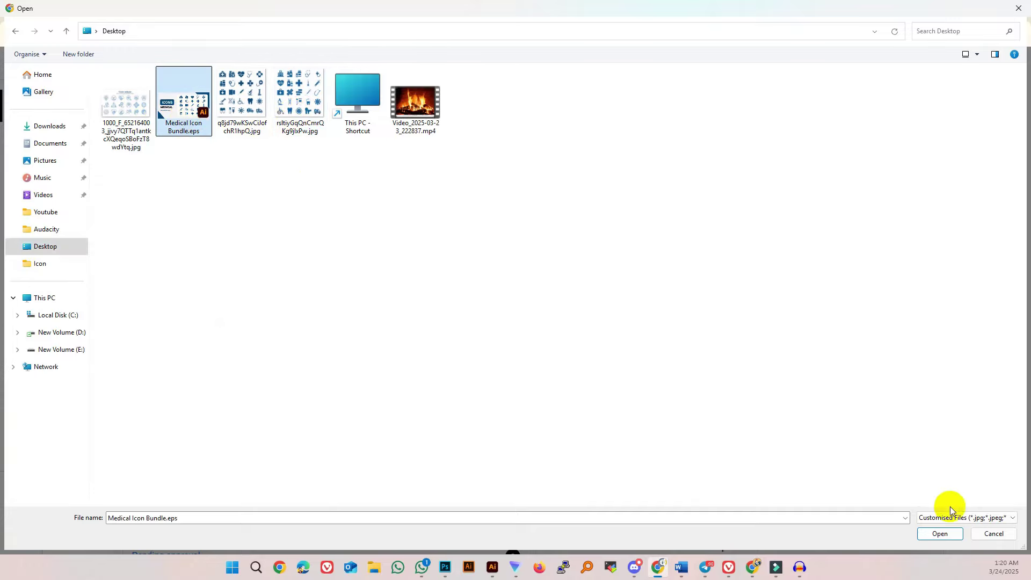
left_click(940, 533)
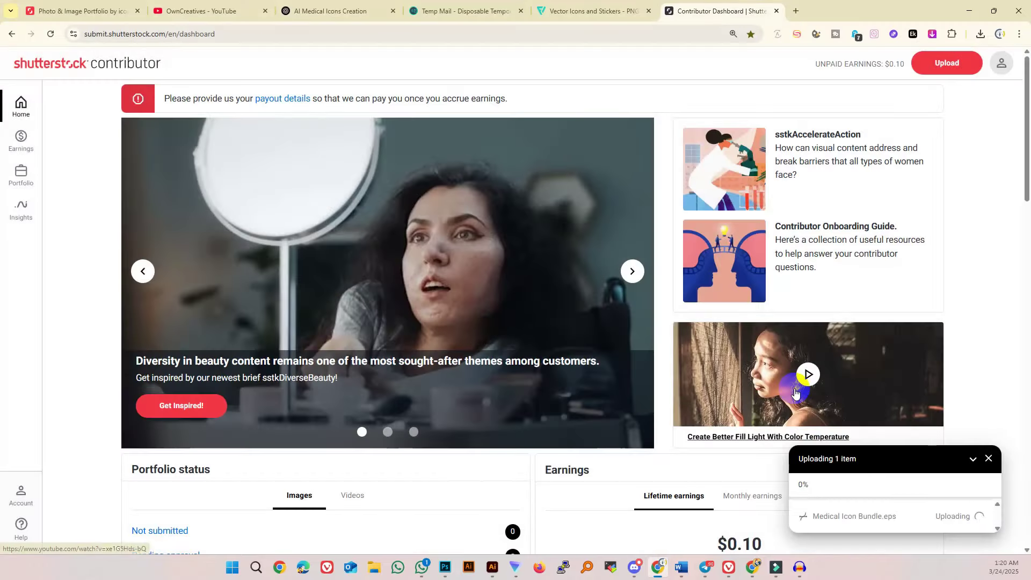
Step: Open the portfolio and show the images that are not yet submitted
scroll(784, 376, "down", 2)
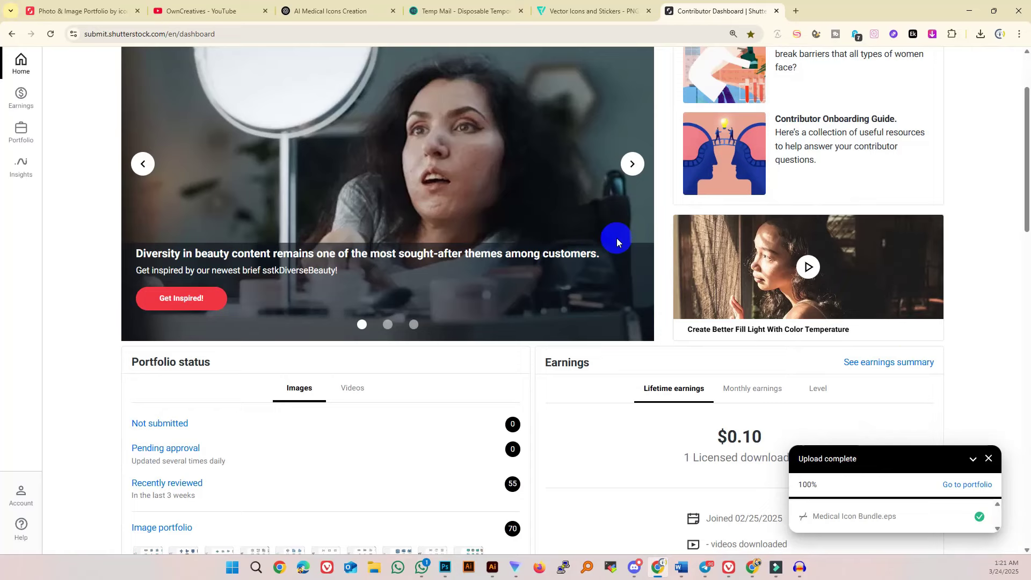
left_click(967, 485)
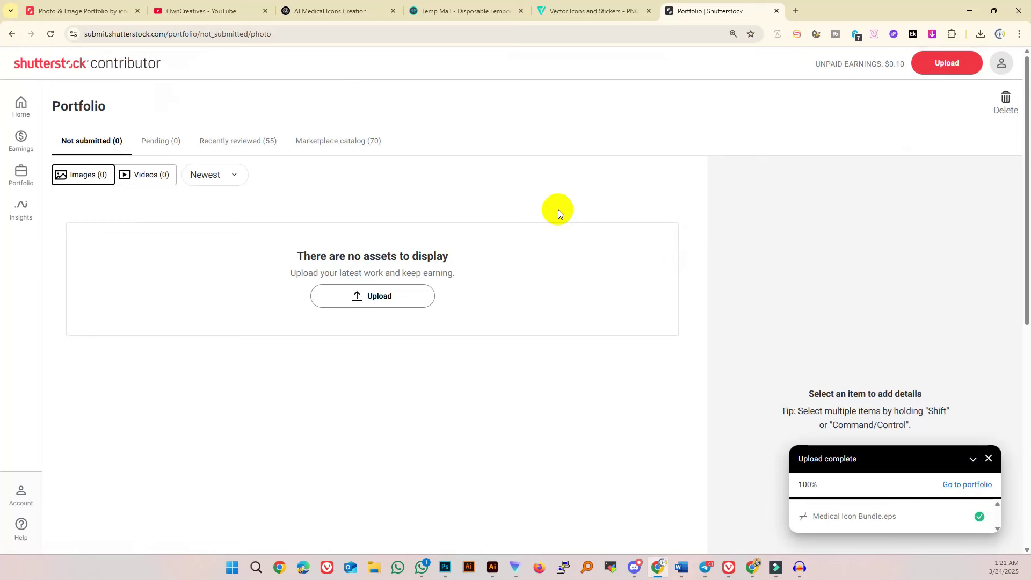
left_click(86, 177)
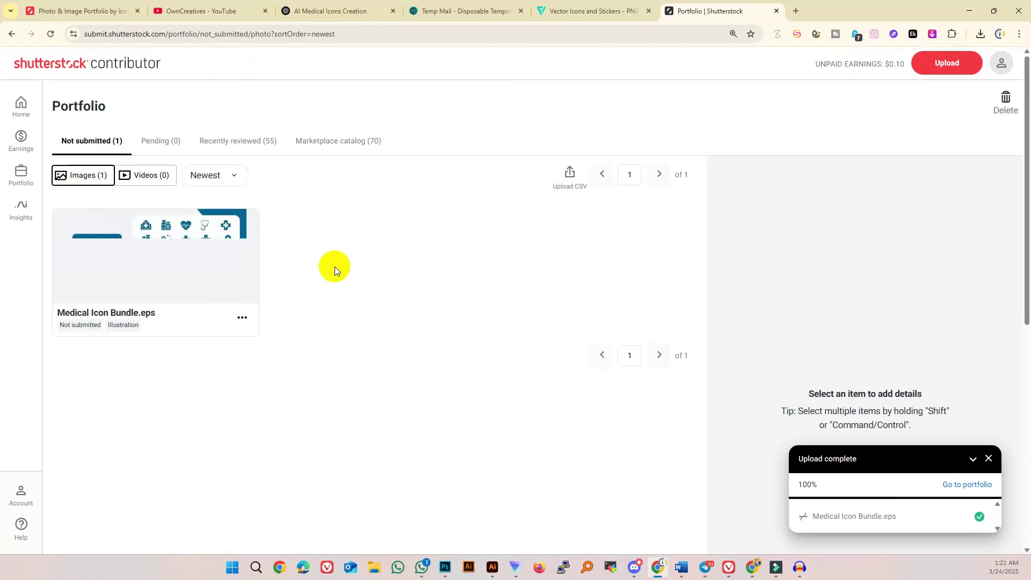
Step: Give the uploaded Medical Icon Bundle.eps the description "Medical Set Bundle icon design Vector"
left_click(193, 264)
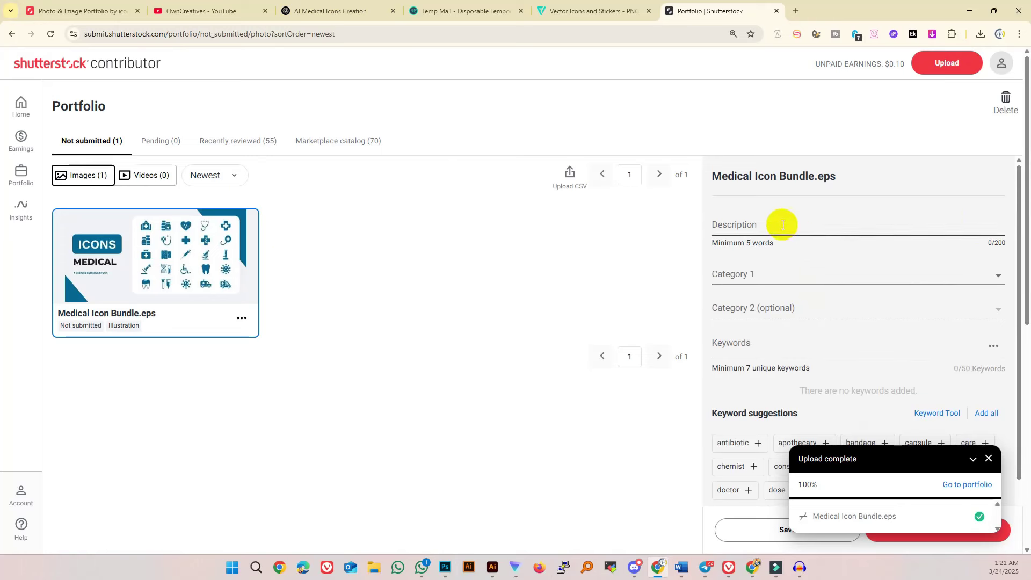
left_click(765, 221)
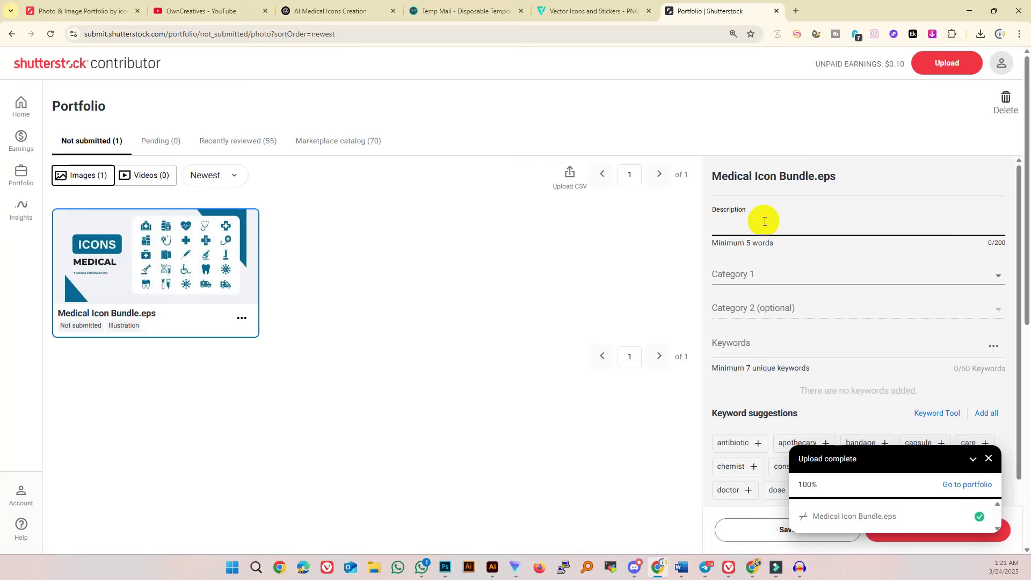
type("Medical Set Bundle icon design Vector")
Step: Add all suggested keywords to the icon bundle and set its Category 1 to Arts
left_click(987, 413)
scroll(857, 243, "down", 3)
scroll(857, 242, "up", 3)
left_click(752, 177)
left_click(730, 155)
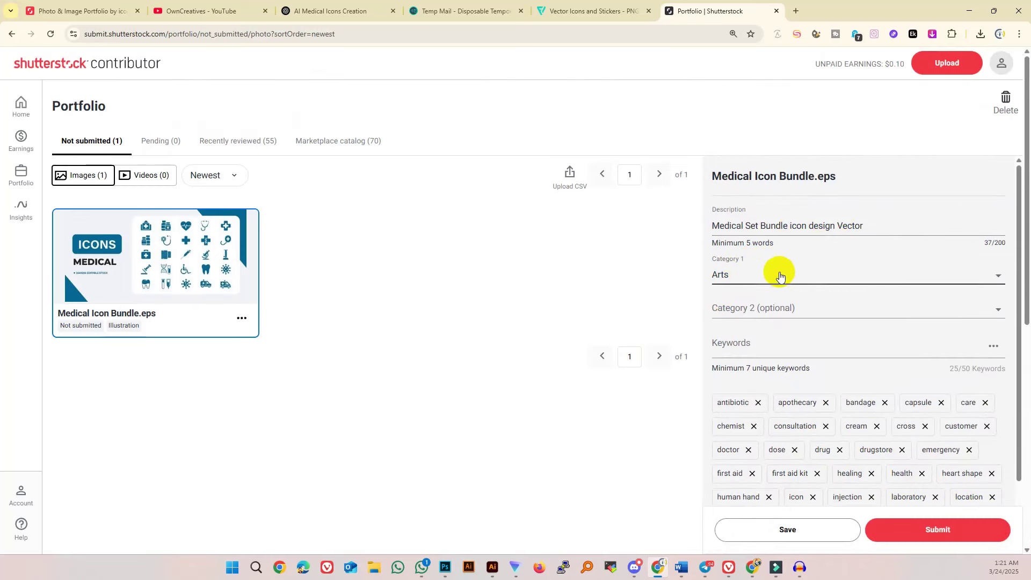
Step: Submit Medical Icon Bundle.eps for review with image type Illustration, and show the pending items in the portfolio
scroll(889, 375, "down", 3)
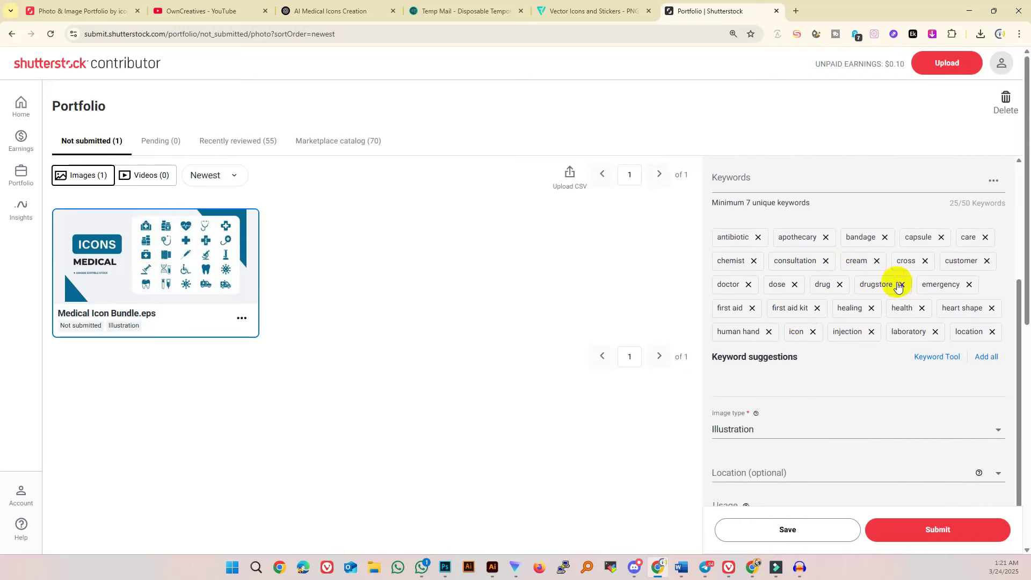
scroll(886, 349, "down", 1)
left_click(956, 528)
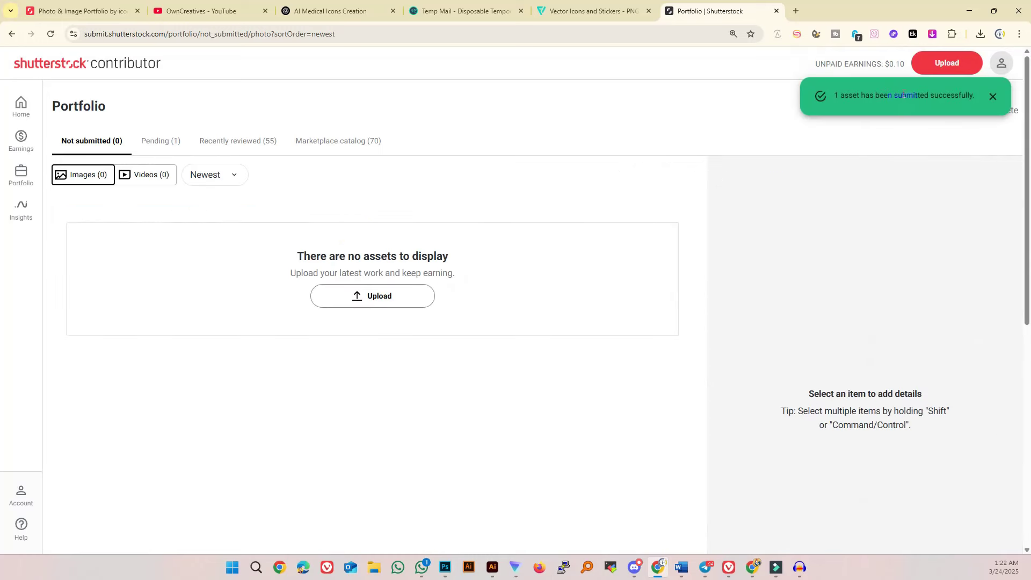
triple_click(904, 95)
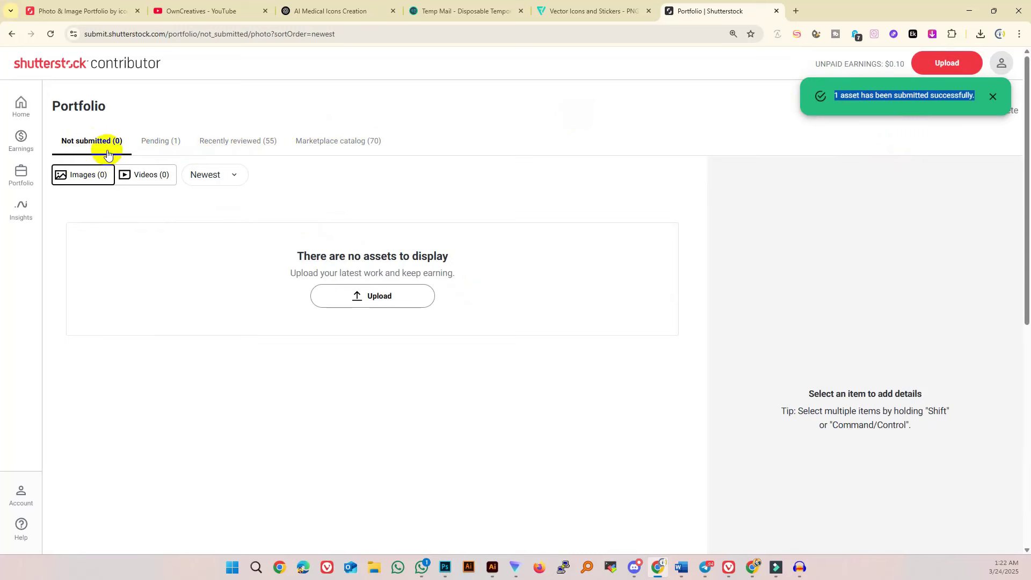
left_click(170, 143)
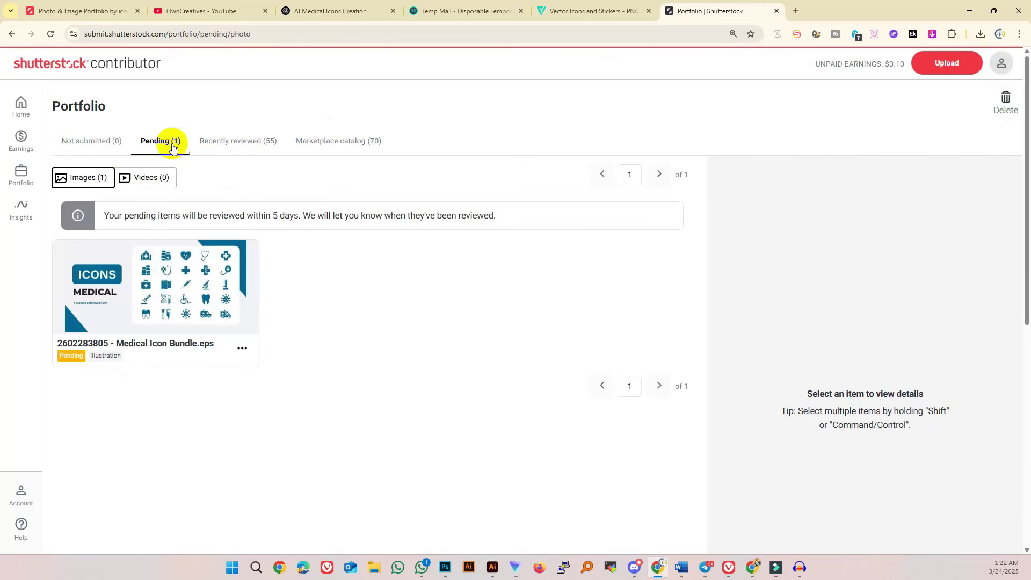